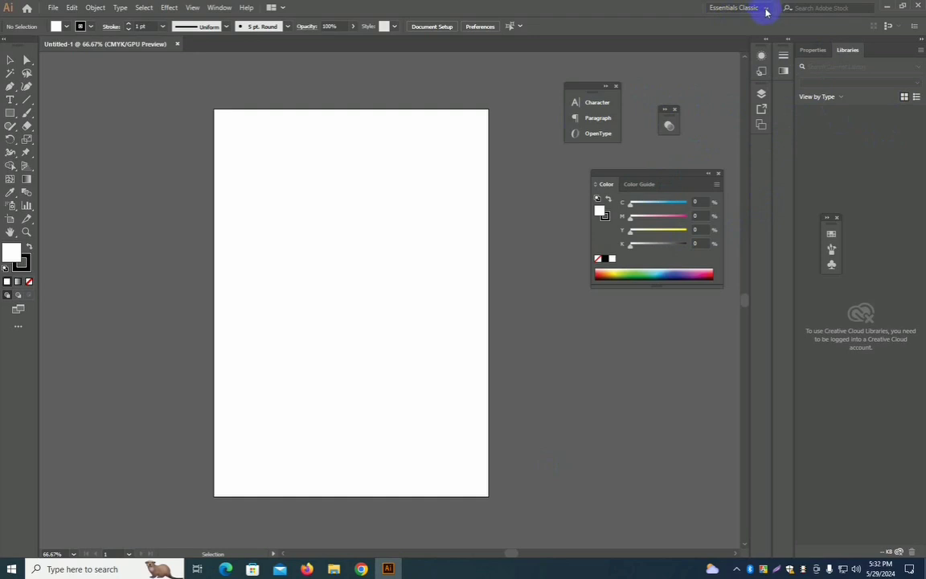
Reset the Essentials Classic workspace to its default layout
click(766, 9)
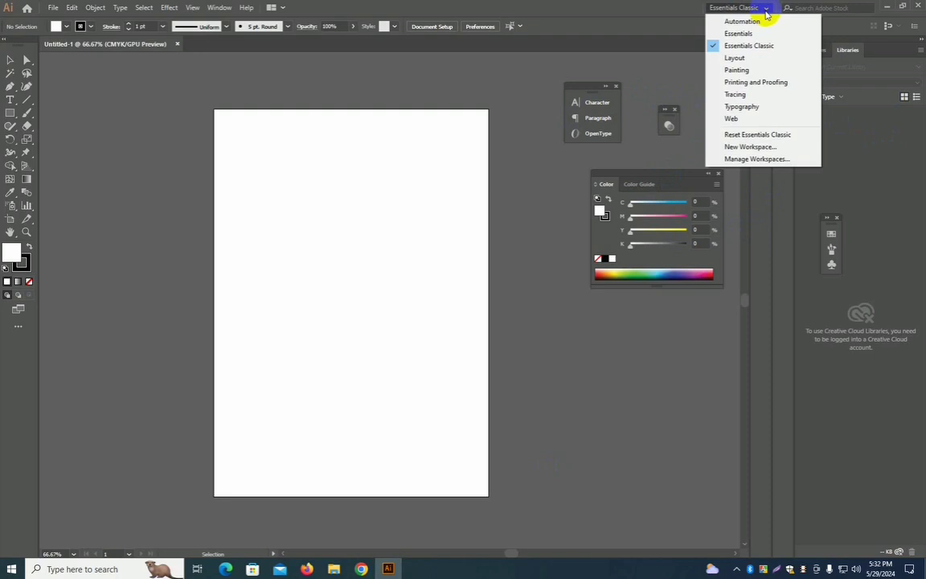
click(769, 139)
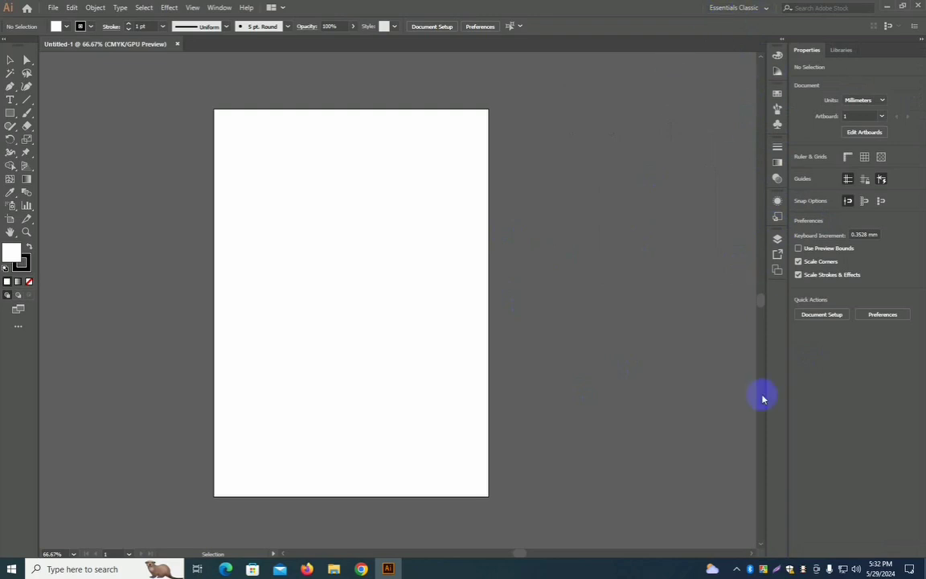
click(767, 9)
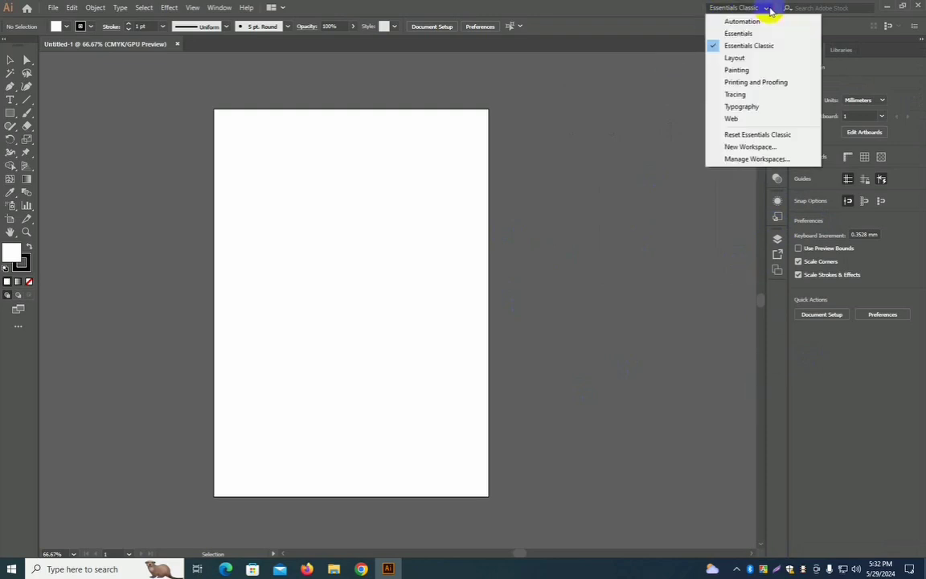
click(767, 8)
click(761, 7)
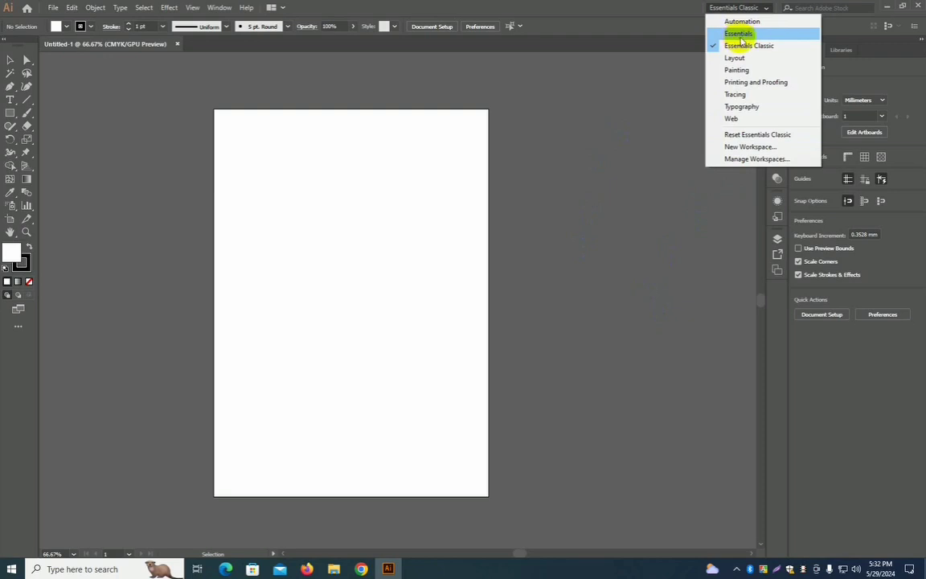
click(542, 163)
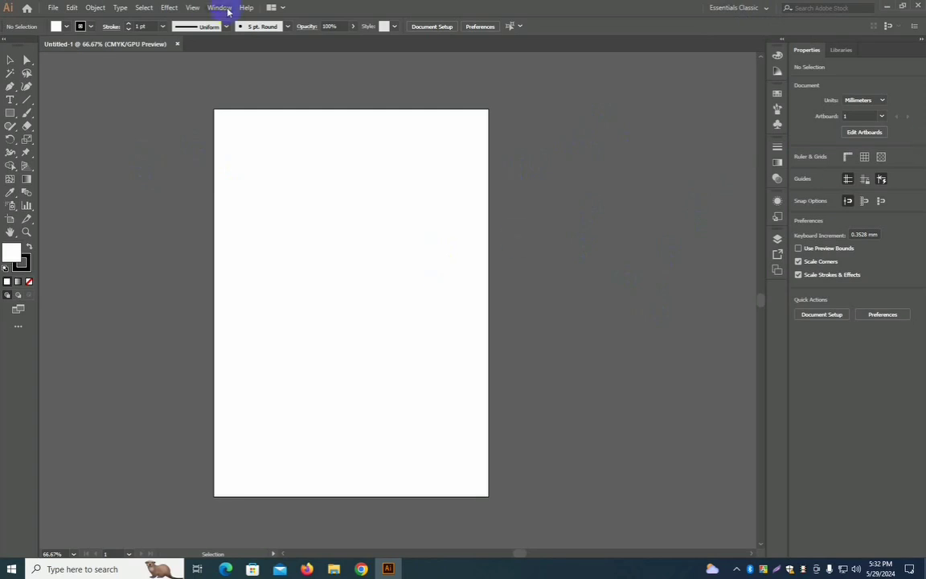
click(759, 7)
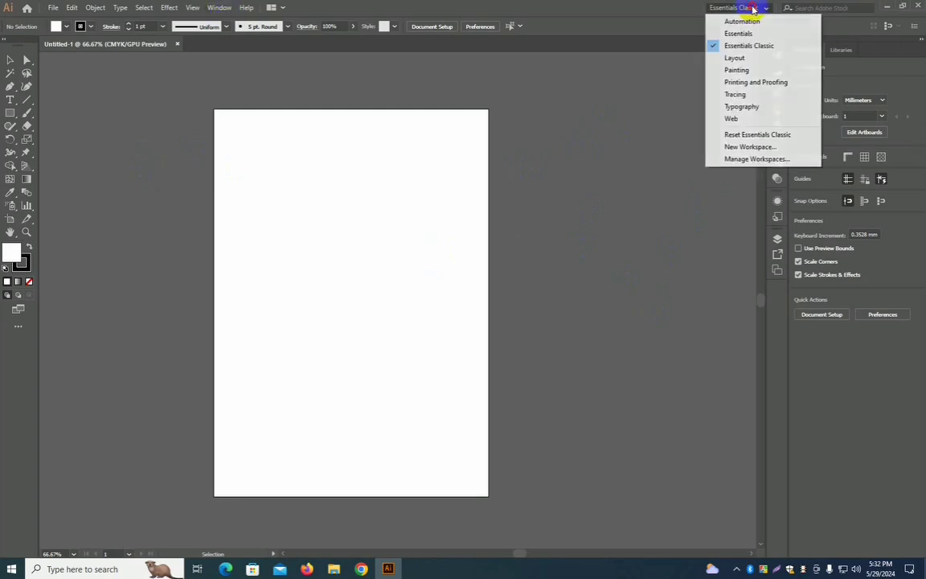
click(766, 46)
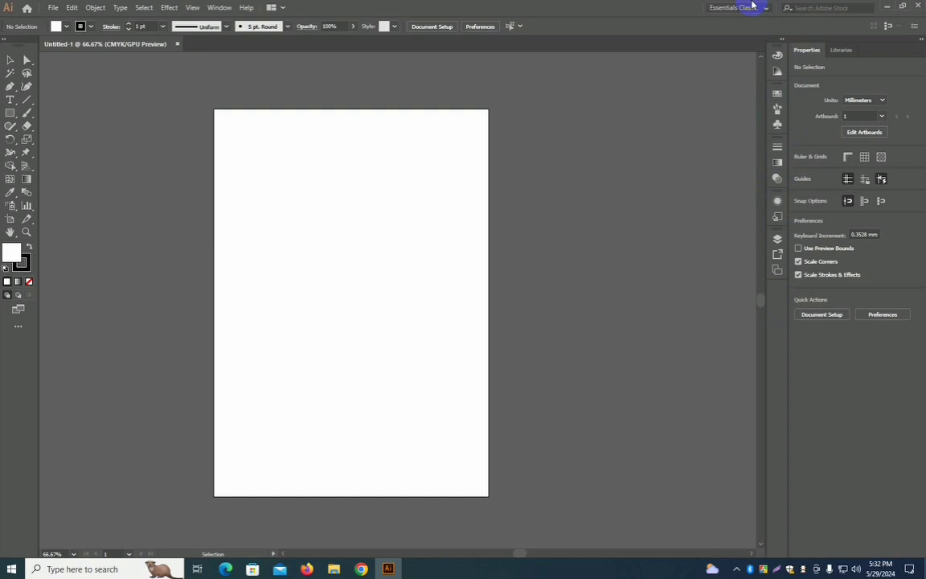
Set the fill to none and draw a horizontal line about 166 mm long across the artboard's upper part
key(h)
drag(307, 171, 332, 160)
key(v)
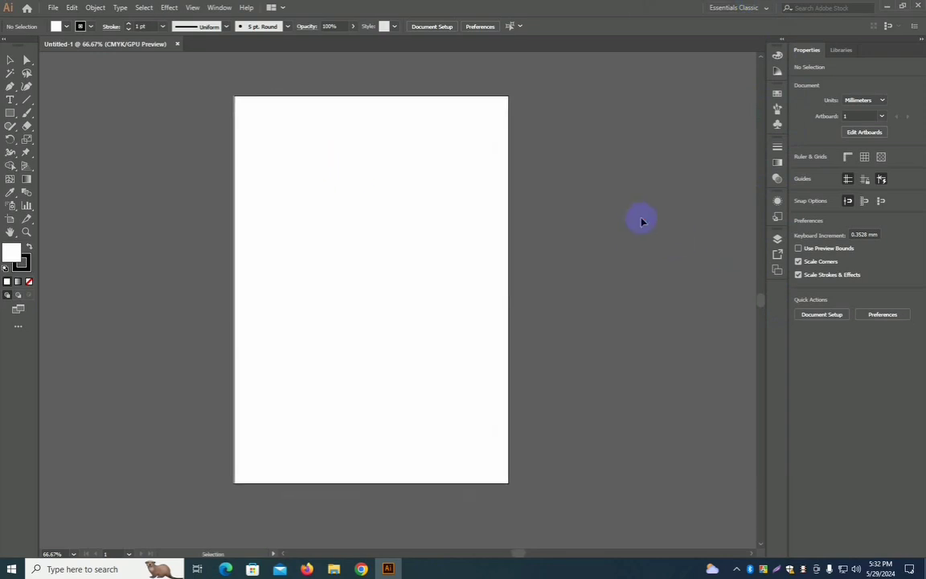
click(15, 254)
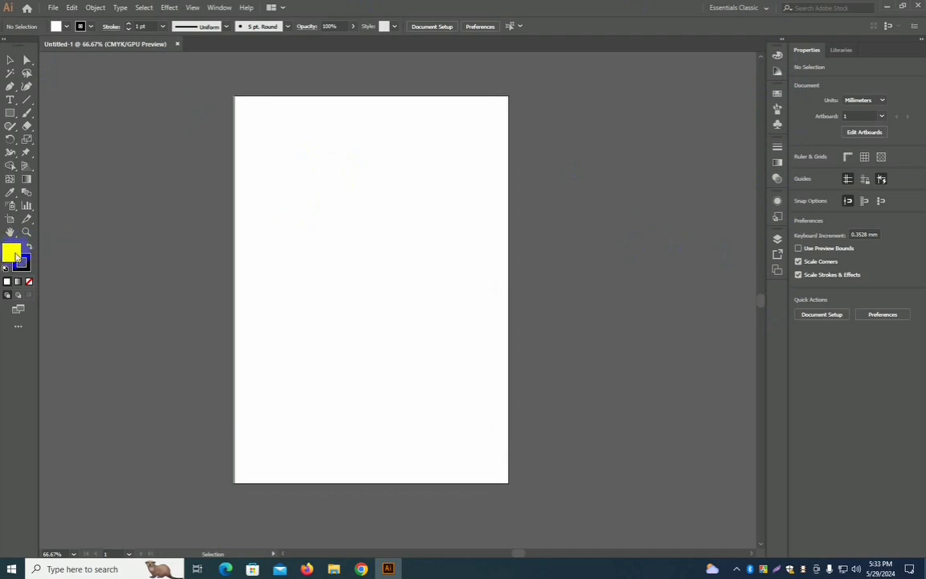
click(29, 281)
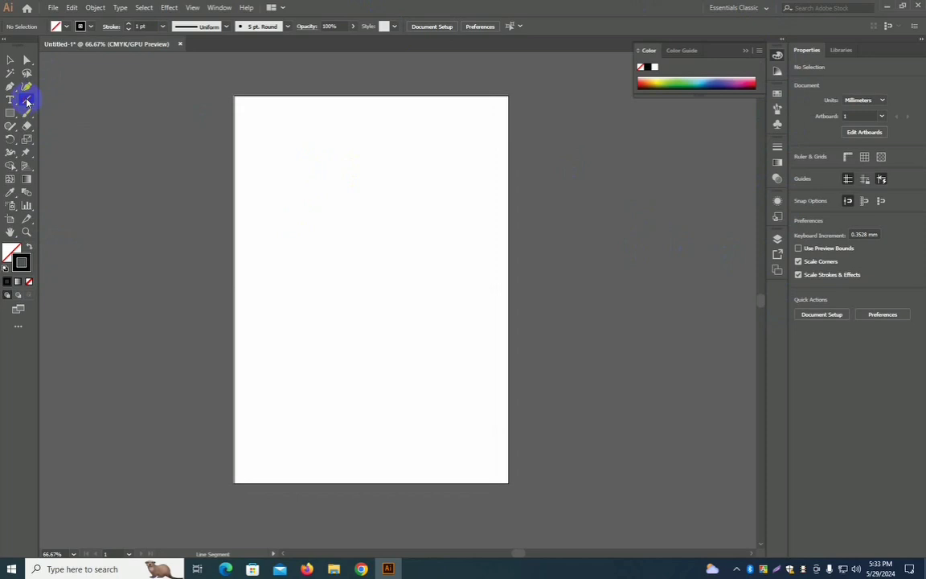
click(27, 100)
drag(265, 194, 481, 202)
Draw a rectangle about 143 by 102 mm below the horizontal line
click(15, 111)
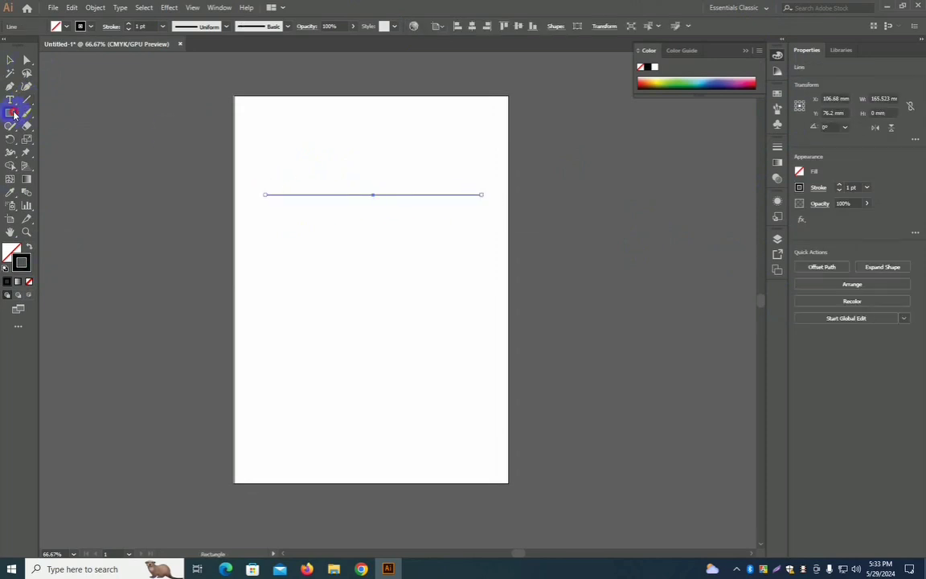
click(63, 115)
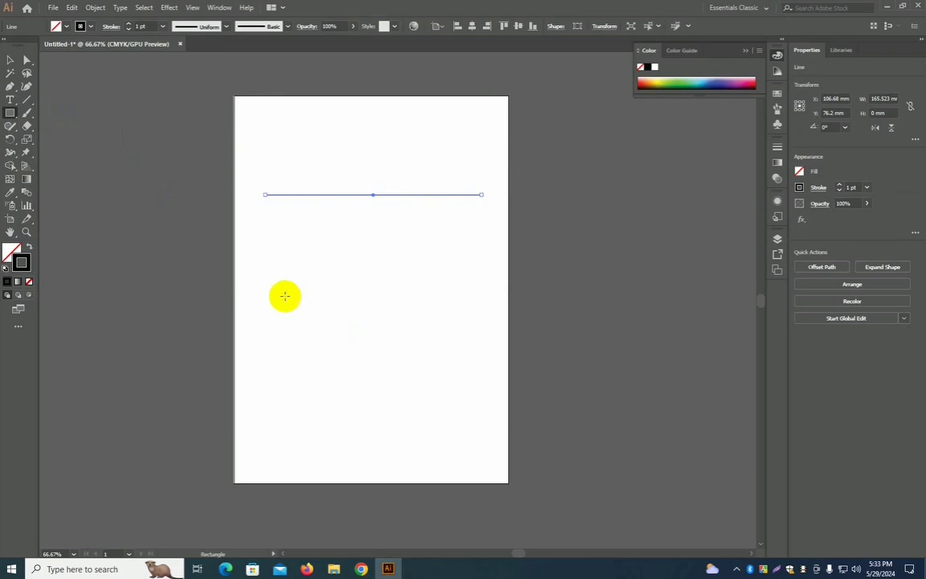
mouse_move(277, 270)
mouse_down()
mouse_move(477, 402)
mouse_move(463, 404)
mouse_up()
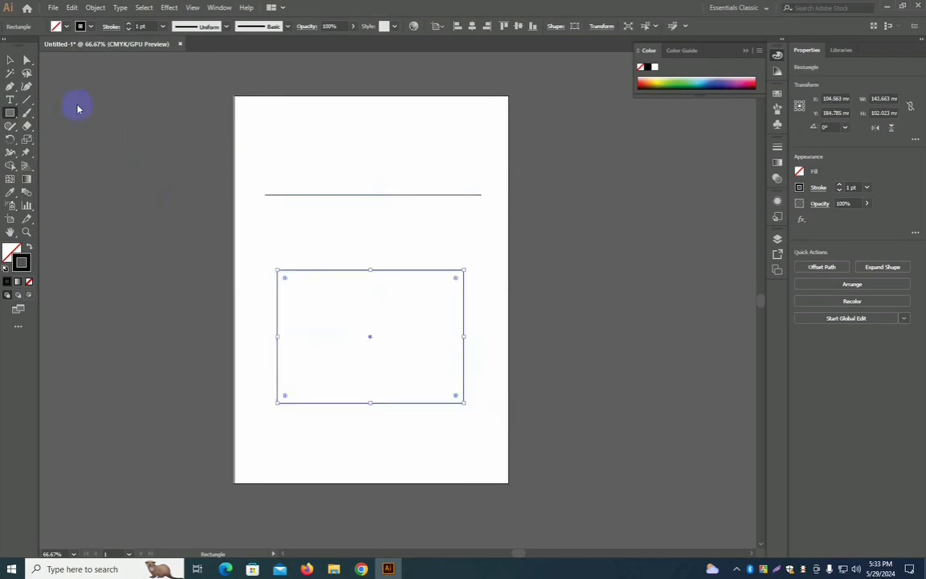
Set the stroke weight of both the line and the rectangle to 4 pt
click(6, 60)
drag(326, 133, 355, 318)
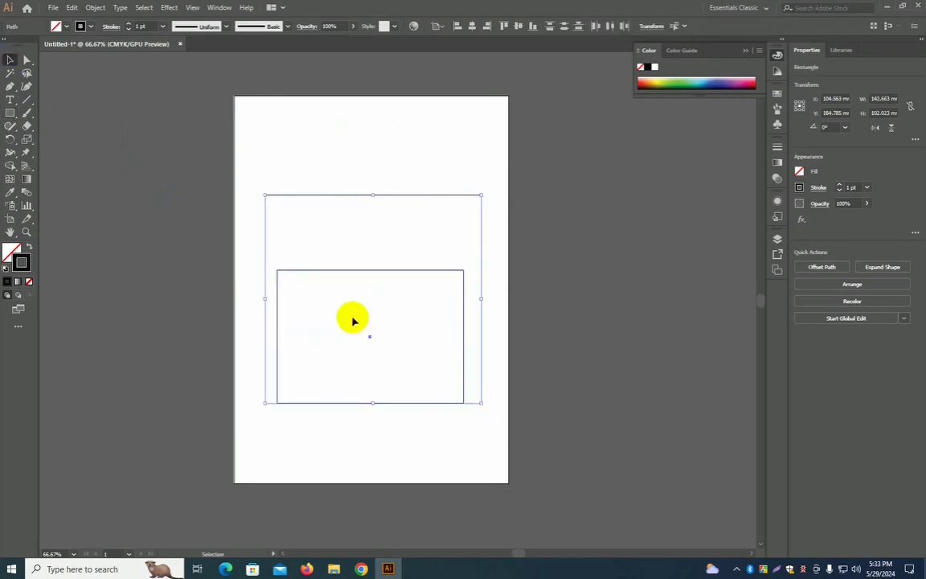
click(129, 24)
click(129, 24)
click(129, 24)
click(403, 133)
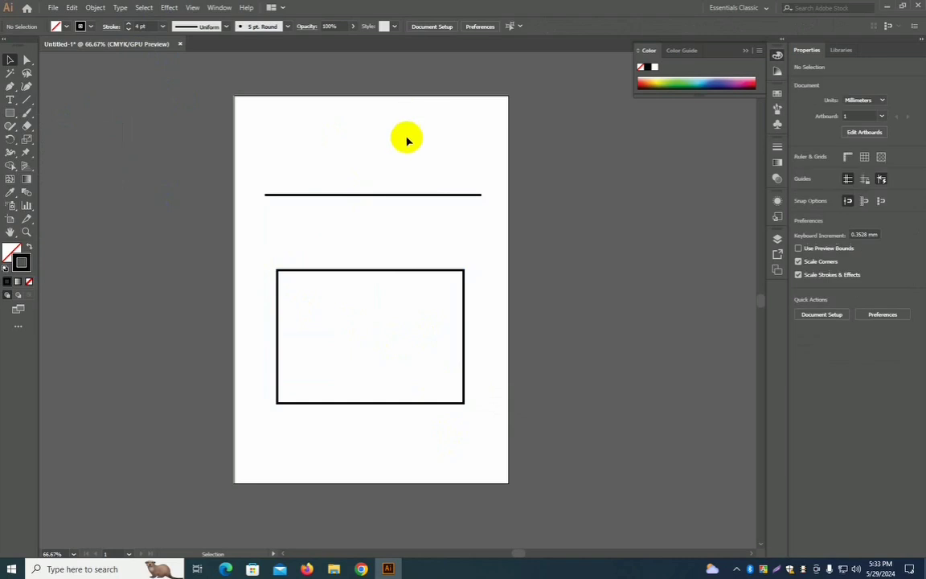
Move the horizontal line down about 14 mm, closer to the rectangle
drag(368, 194, 366, 213)
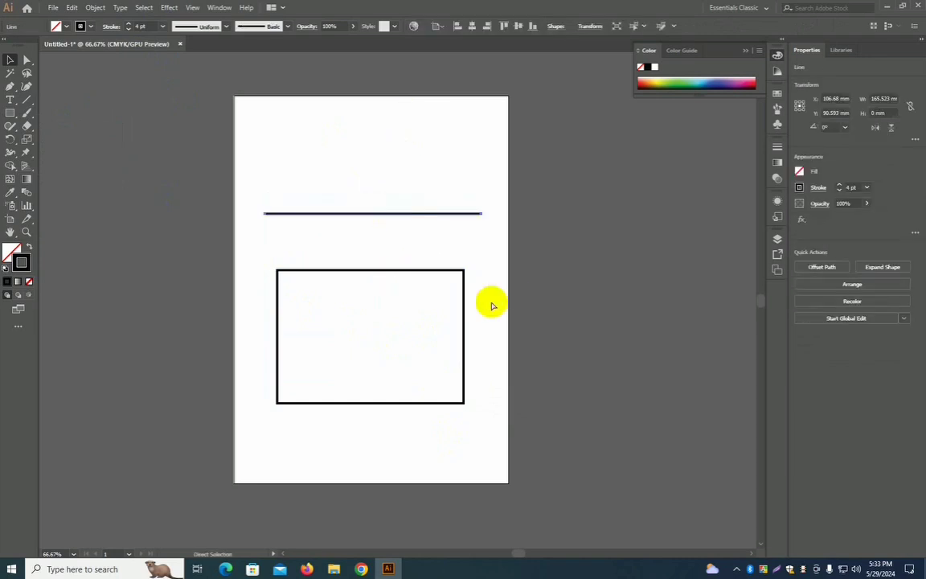
click(392, 275)
drag(354, 89, 453, 365)
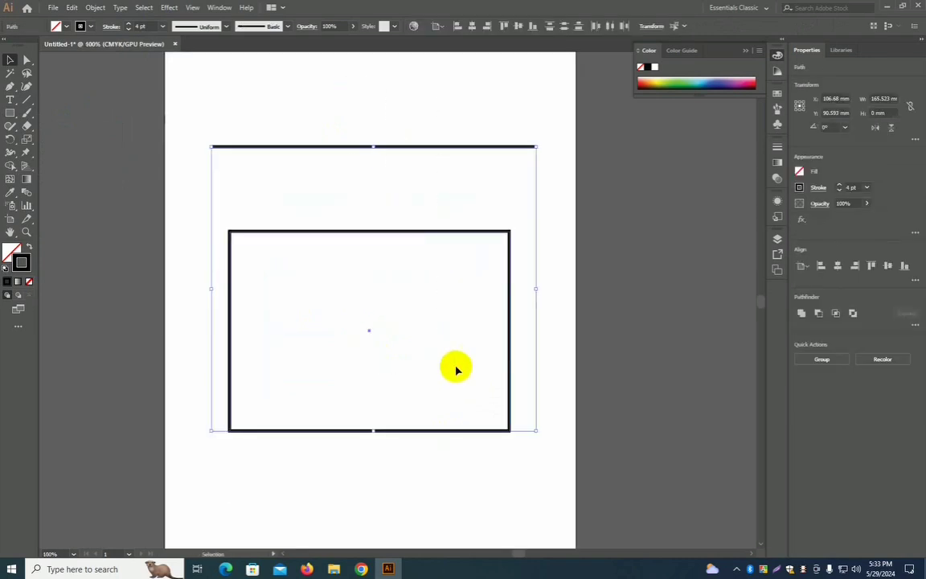
click(617, 349)
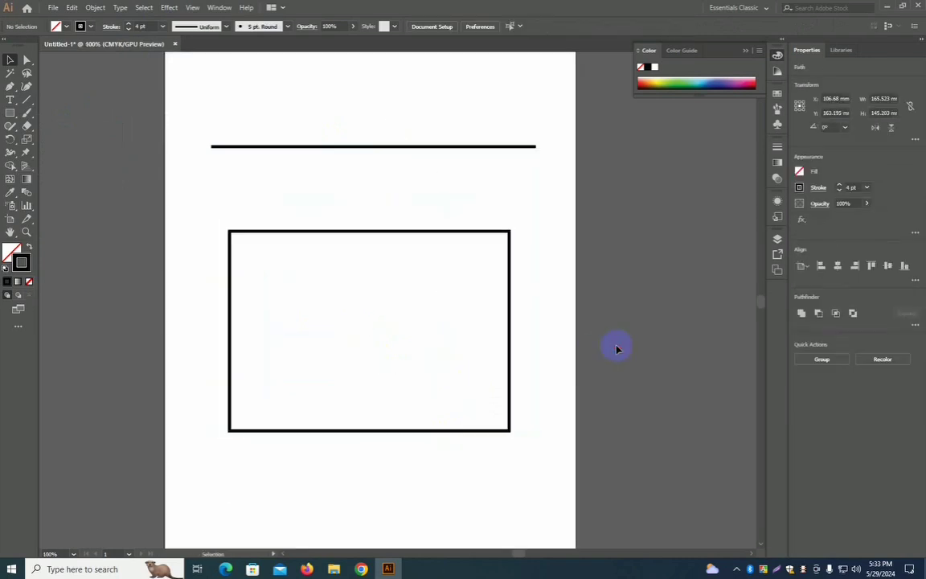
Increase the stroke weight of both the line and the rectangle to 6 pt
click(360, 147)
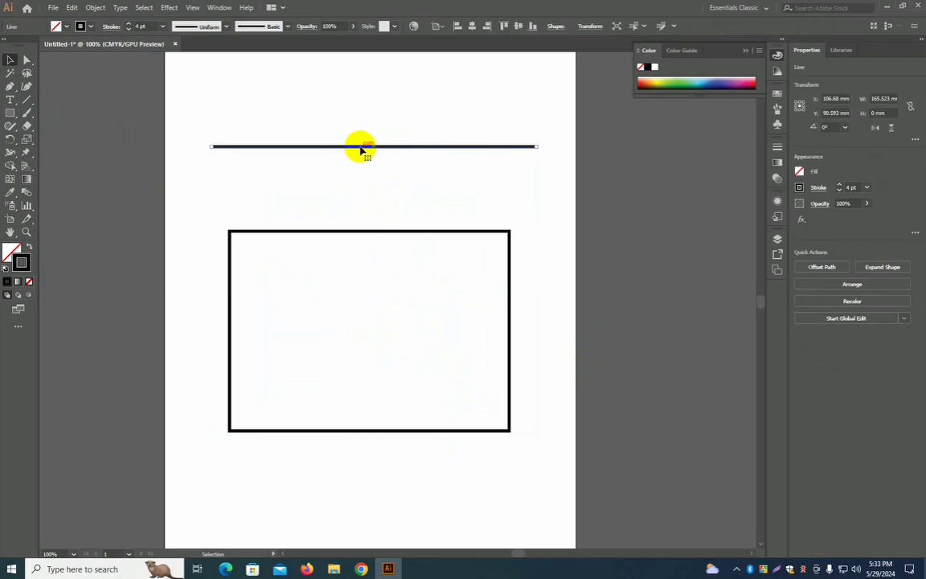
click(289, 232)
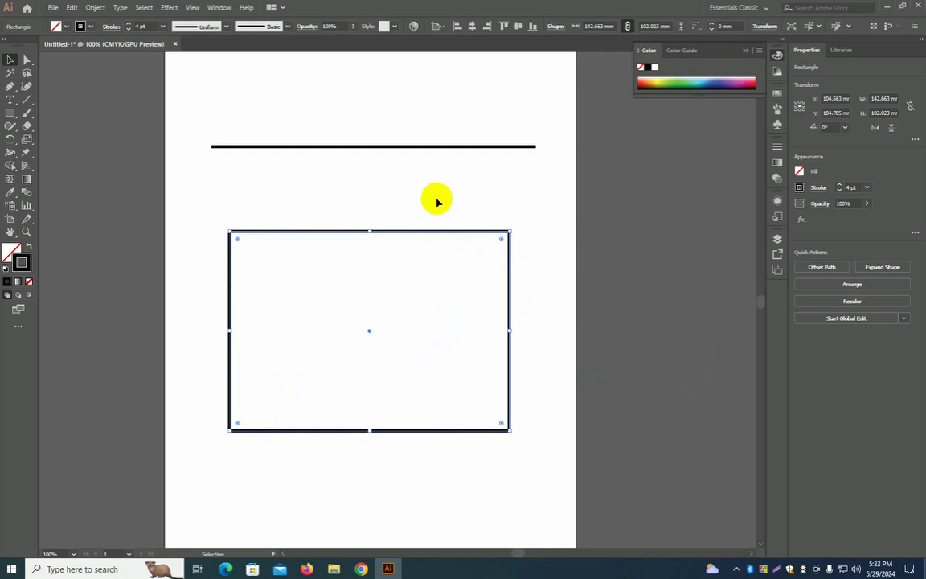
drag(306, 87, 375, 323)
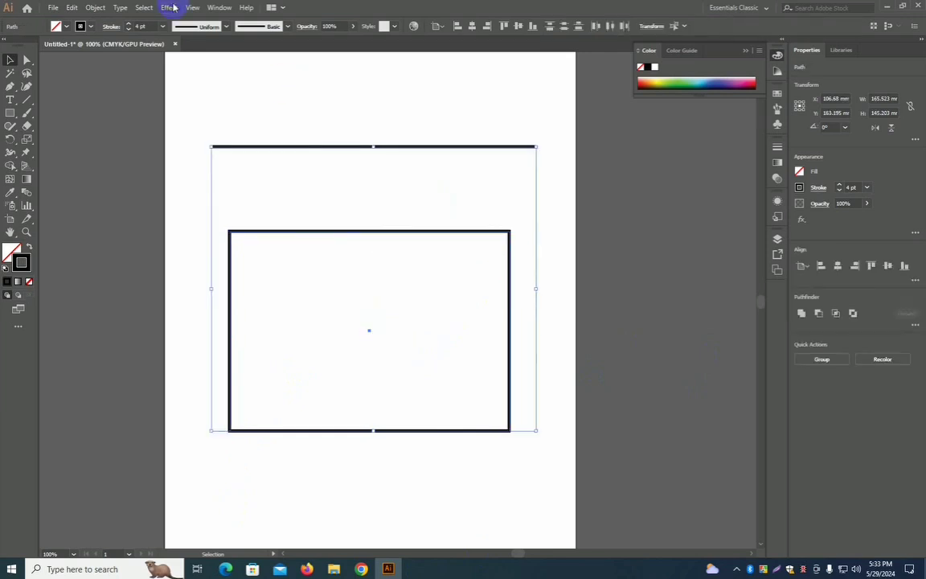
click(128, 24)
click(128, 24)
click(513, 329)
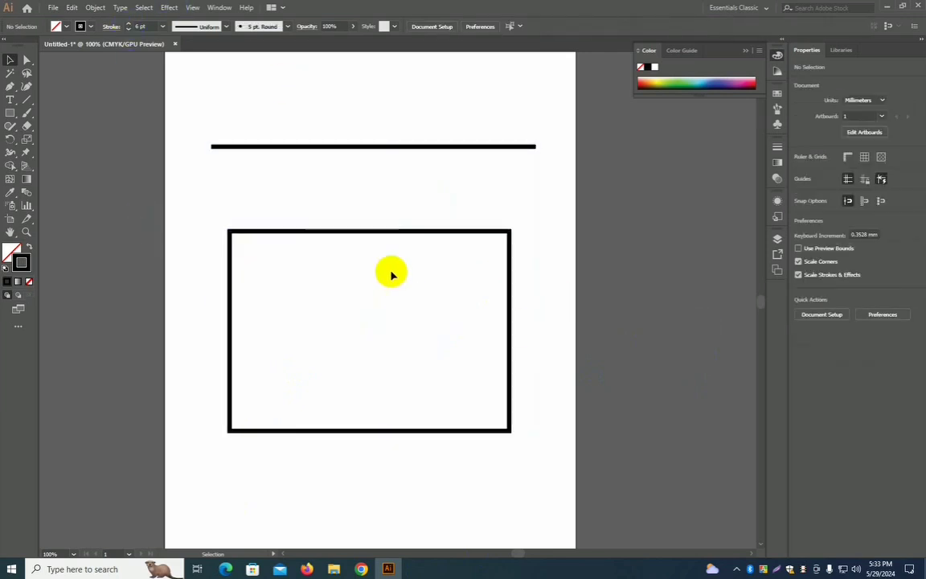
Move the rectangle down about 5 mm, away from the line, and deselect it
key(z)
alt+click(488, 215)
click(406, 216)
drag(506, 294, 497, 256)
drag(412, 295, 413, 305)
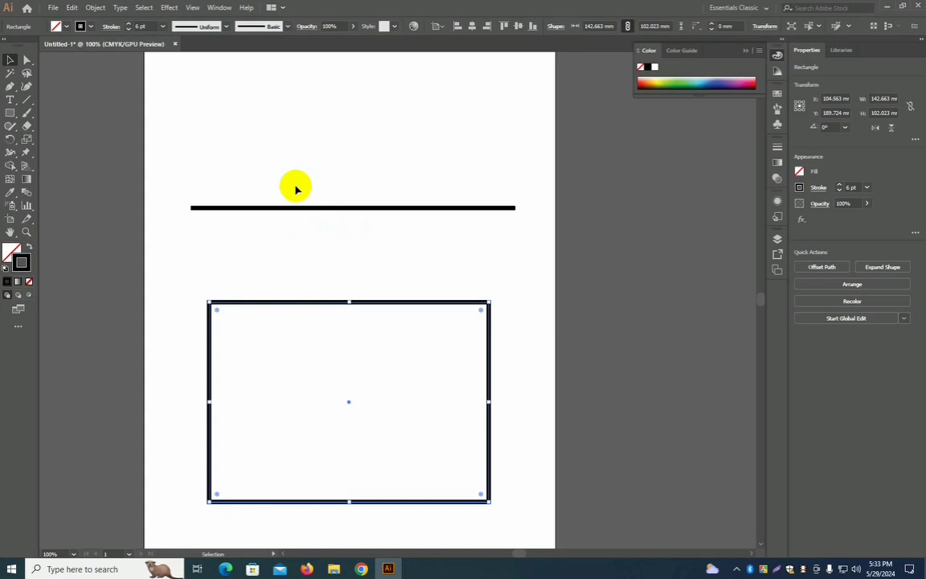
click(318, 150)
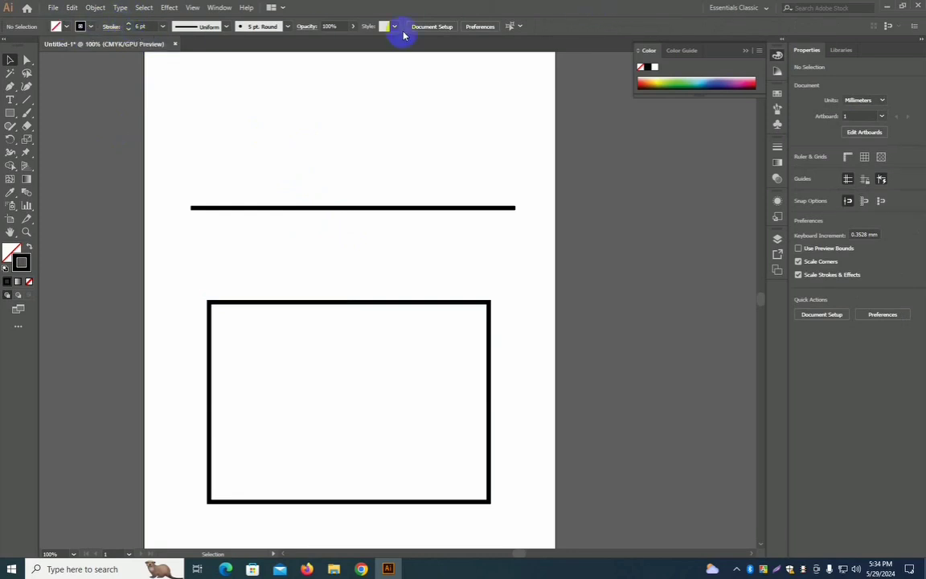
Open the Stroke panel and detach it as a floating panel near the artboard's right edge
click(110, 28)
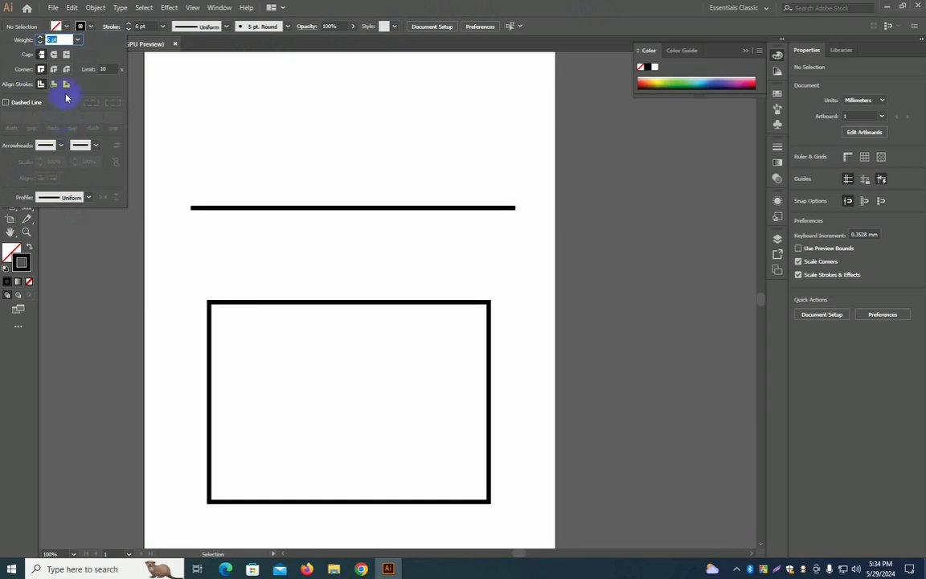
click(113, 27)
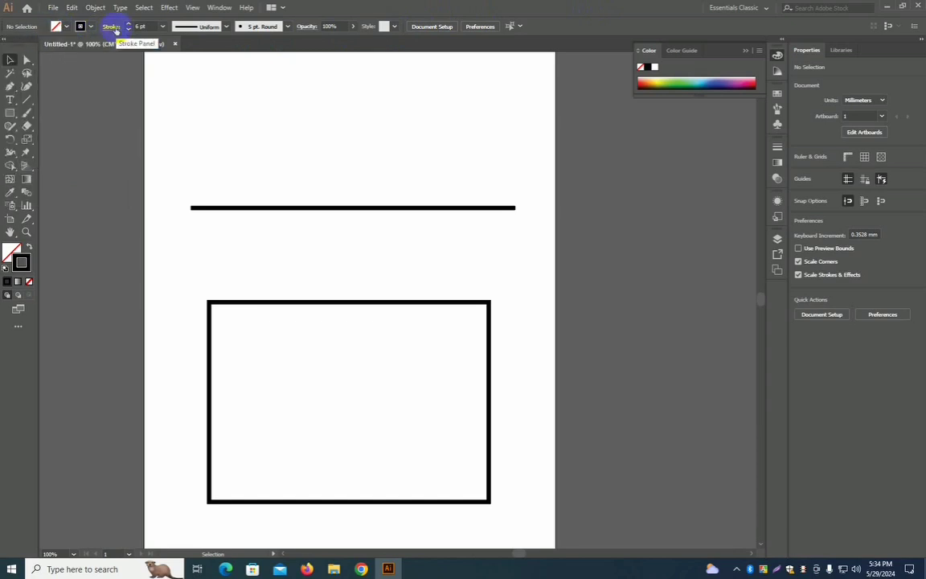
click(221, 9)
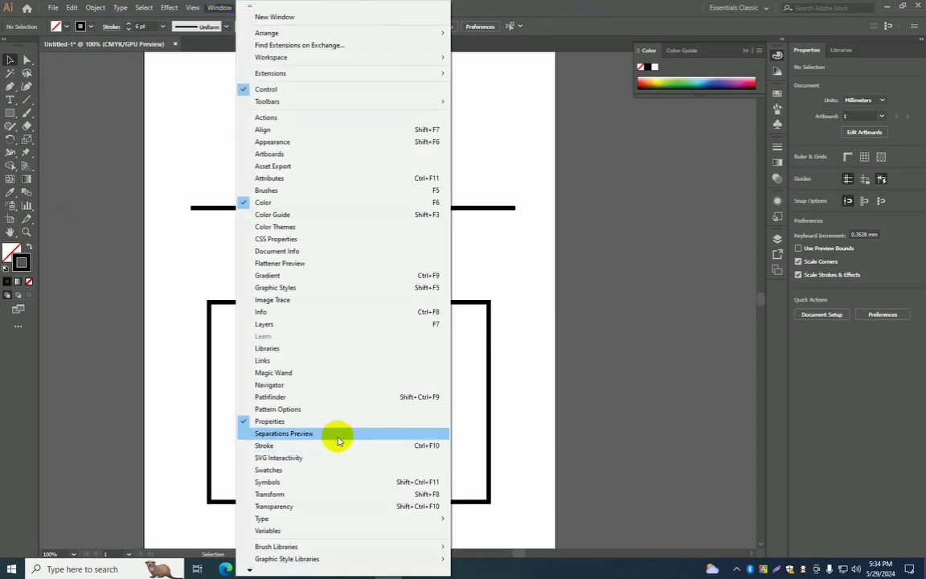
mouse_move(249, 569)
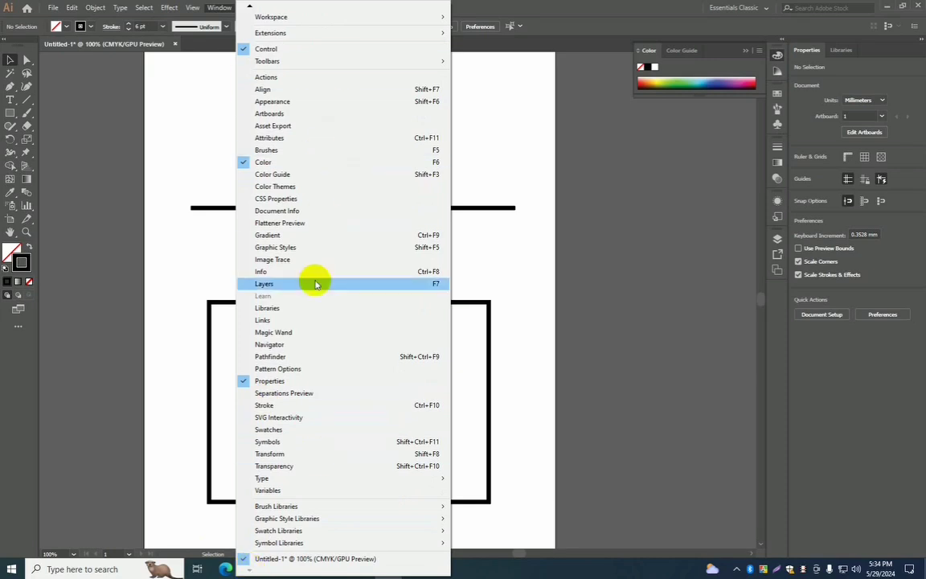
click(273, 405)
mouse_move(738, 142)
mouse_down()
mouse_move(647, 107)
mouse_move(617, 74)
mouse_move(630, 75)
mouse_up()
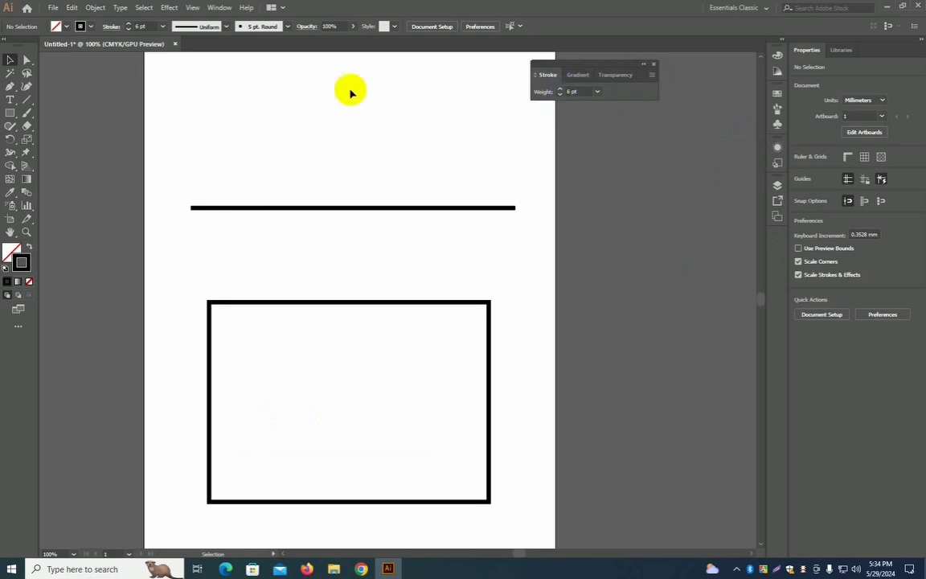
Show the full options of the floating Stroke panel and place it just outside the artboard
click(104, 28)
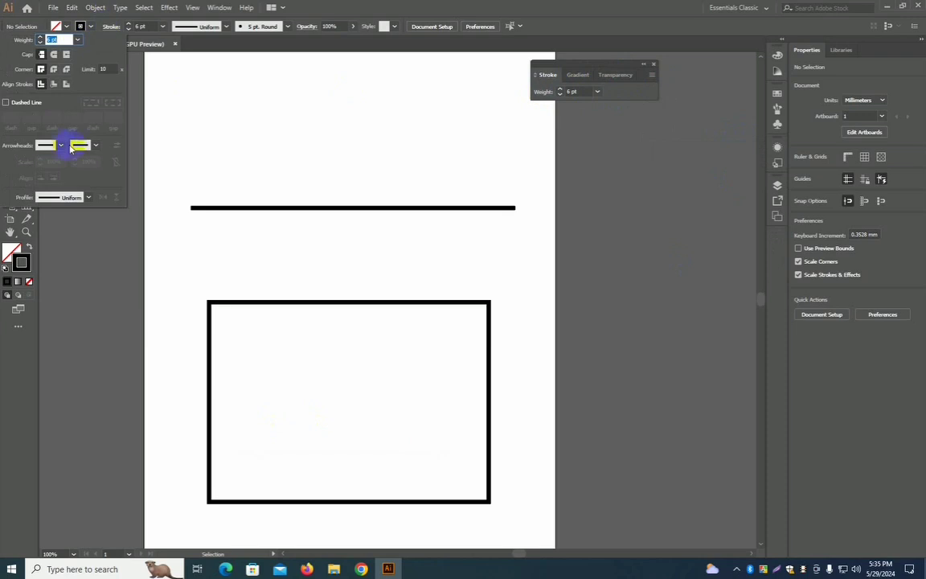
click(107, 26)
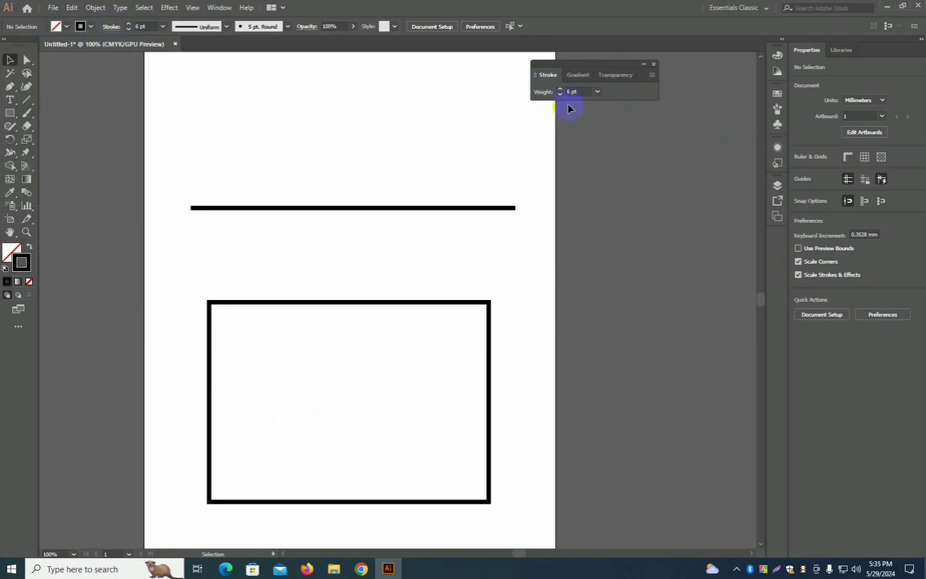
click(652, 78)
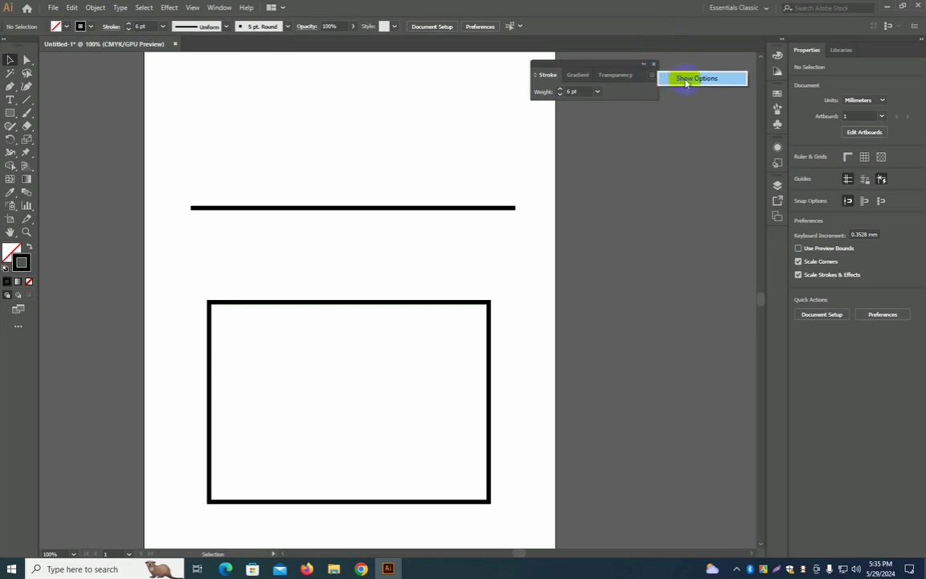
click(684, 80)
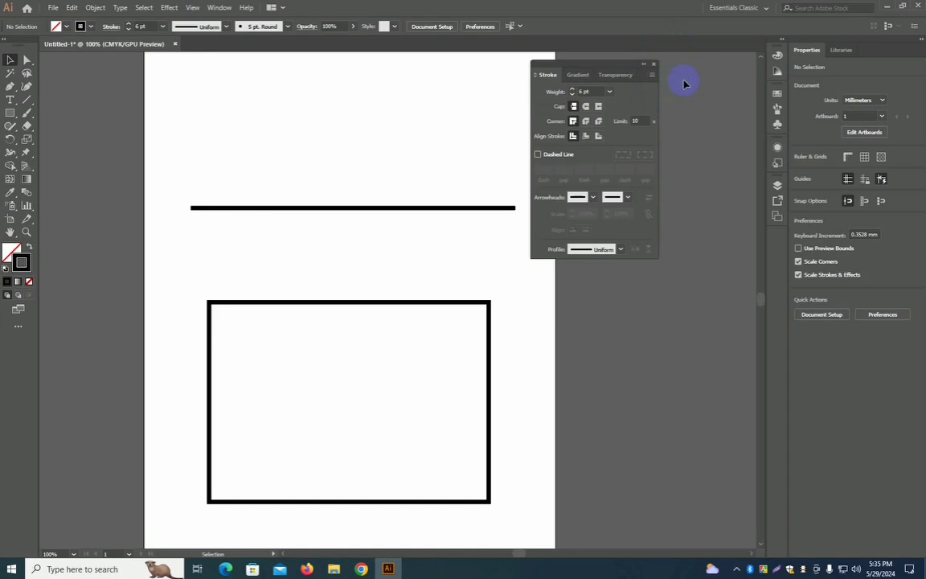
mouse_move(632, 71)
mouse_down()
mouse_move(647, 77)
mouse_move(630, 77)
mouse_move(643, 97)
mouse_move(636, 107)
mouse_up()
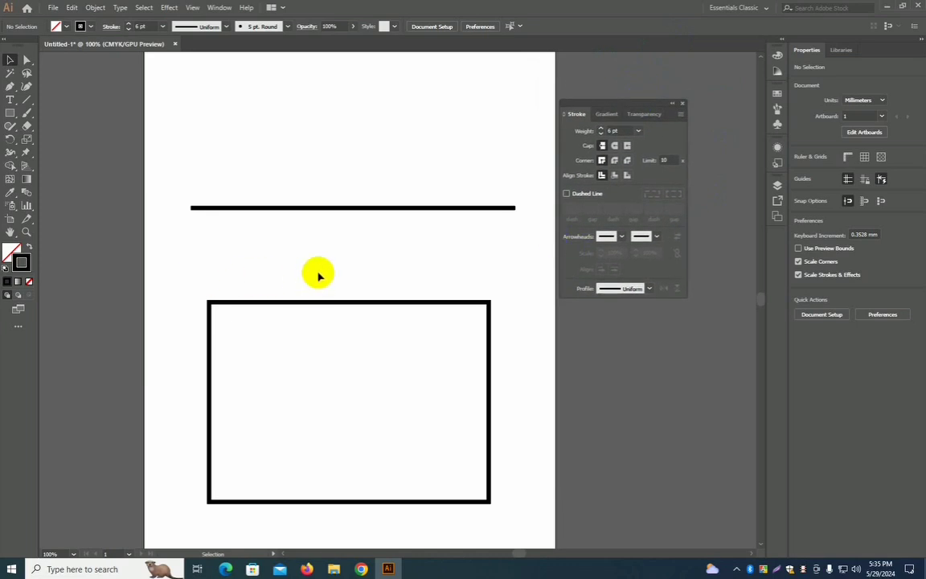
drag(347, 248, 343, 242)
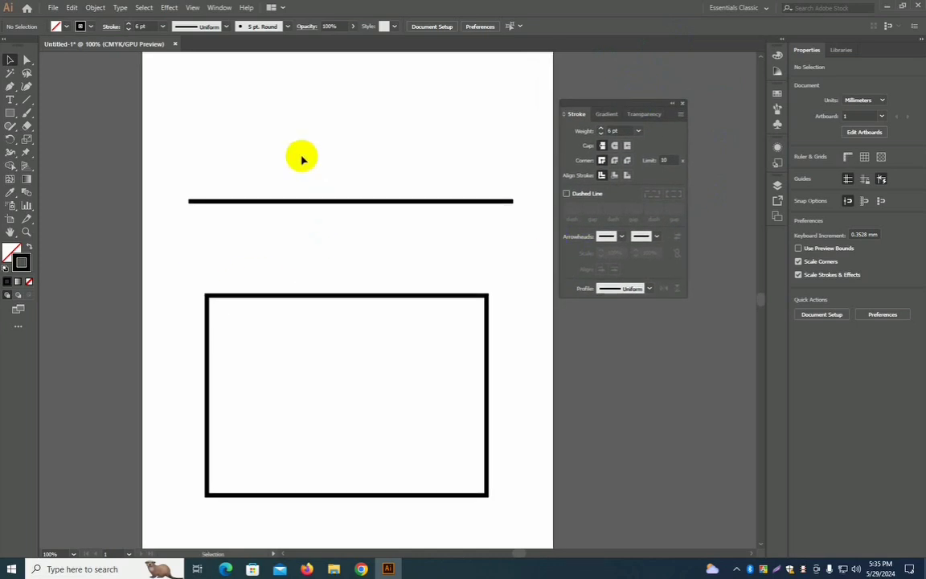
Move the line up about 18 mm and left about 11 mm, keeping its butt cap
drag(302, 173, 376, 266)
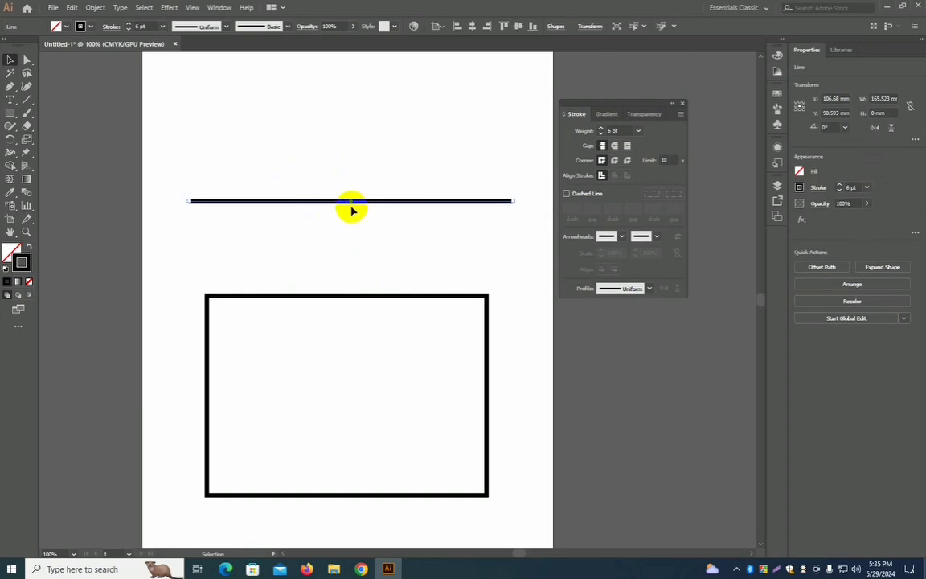
drag(357, 204, 335, 170)
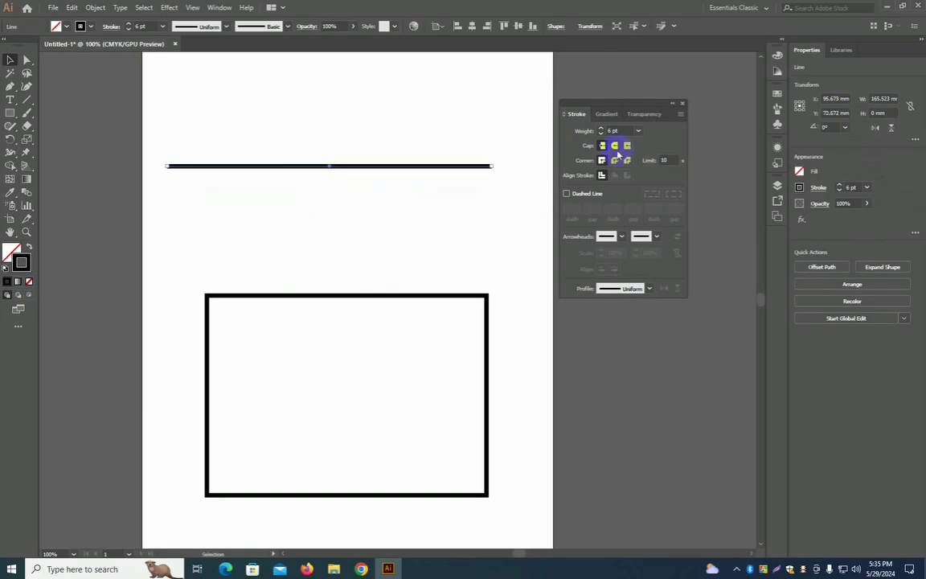
drag(618, 107, 616, 112)
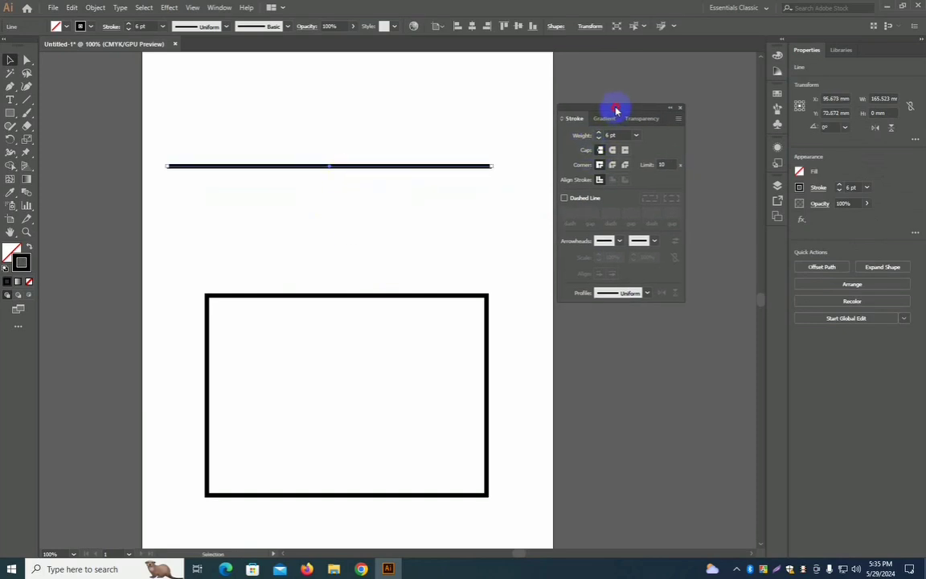
click(601, 149)
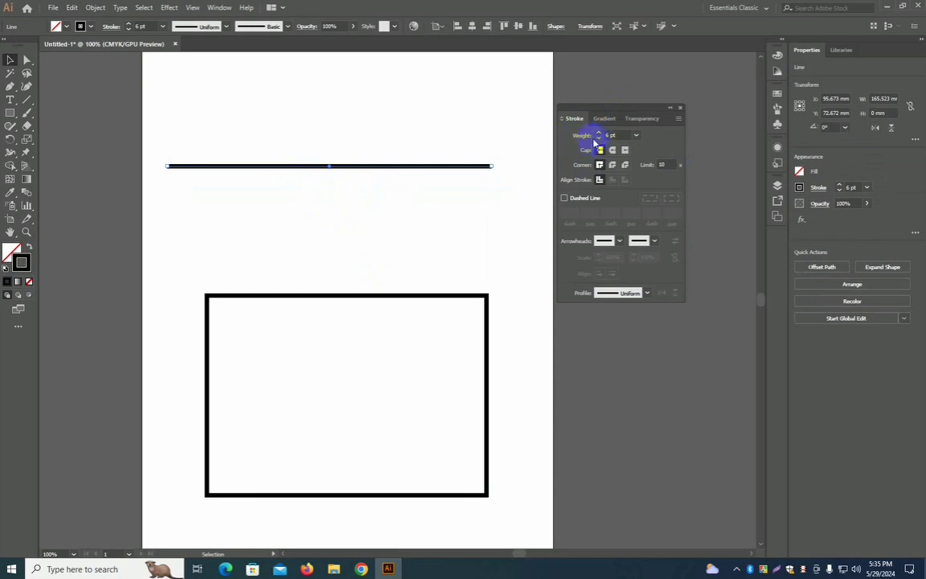
Try heavier and lighter stroke weights on the line and settle on 12 pt
click(599, 135)
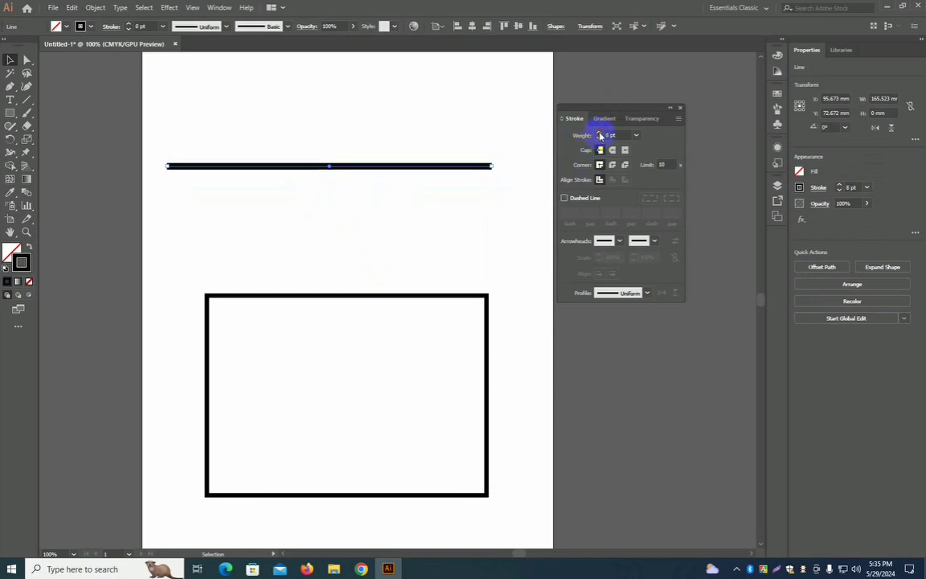
click(599, 135)
click(599, 134)
click(598, 134)
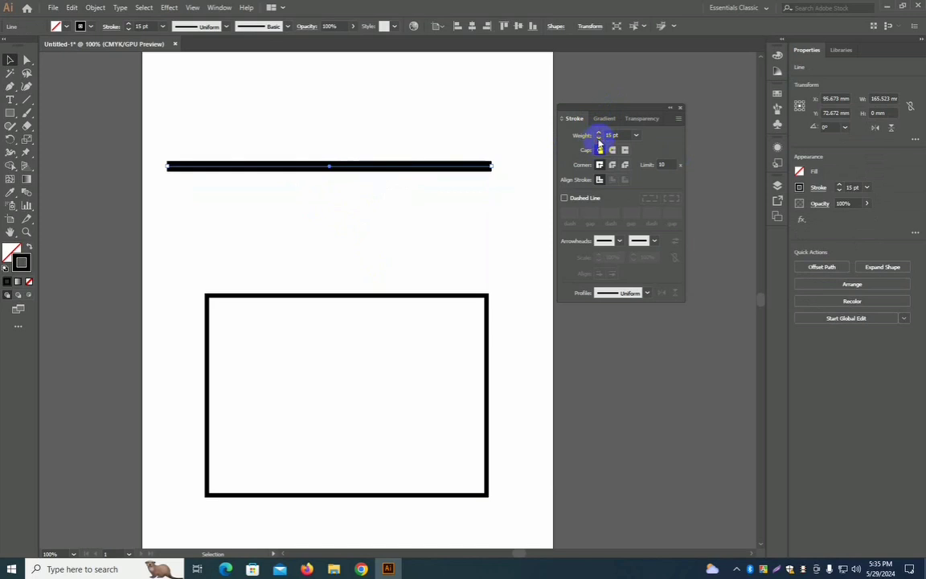
click(598, 138)
click(598, 138)
click(598, 137)
click(597, 138)
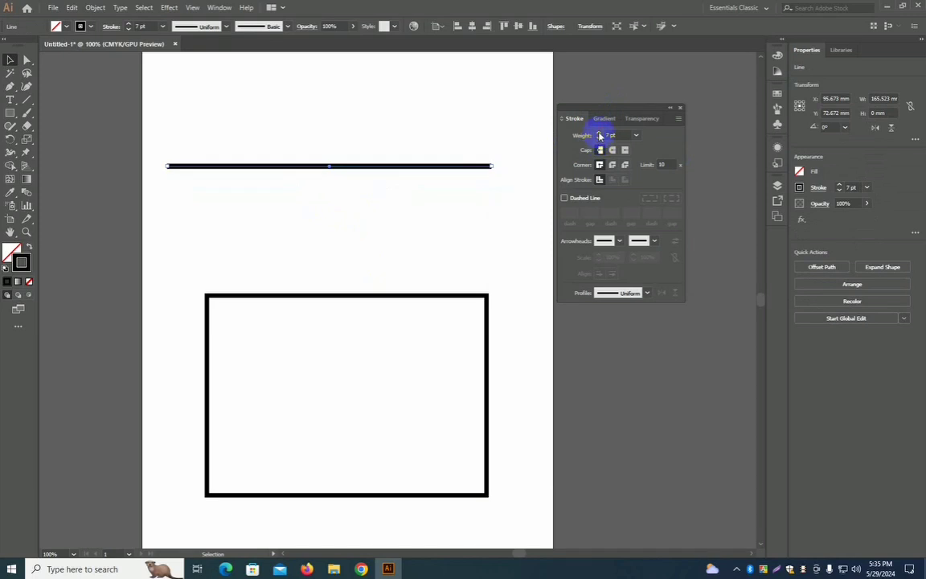
click(599, 133)
click(599, 133)
click(599, 133)
click(598, 134)
click(599, 133)
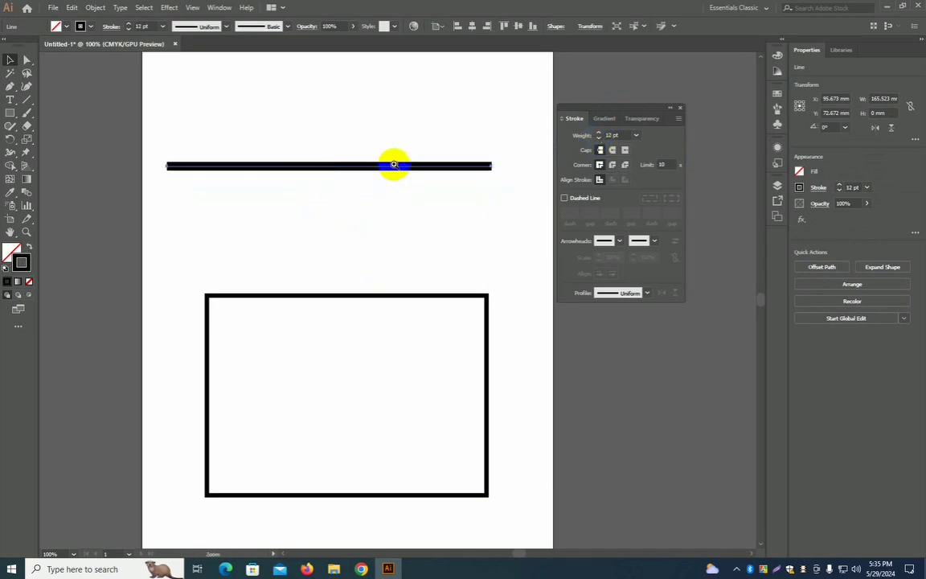
Separate the Transparency panel from the floating Stroke panel group, close it, and reposition the group over the artboard's right edge
ctrl+click(393, 165)
ctrl+alt+click(446, 219)
drag(469, 242, 482, 154)
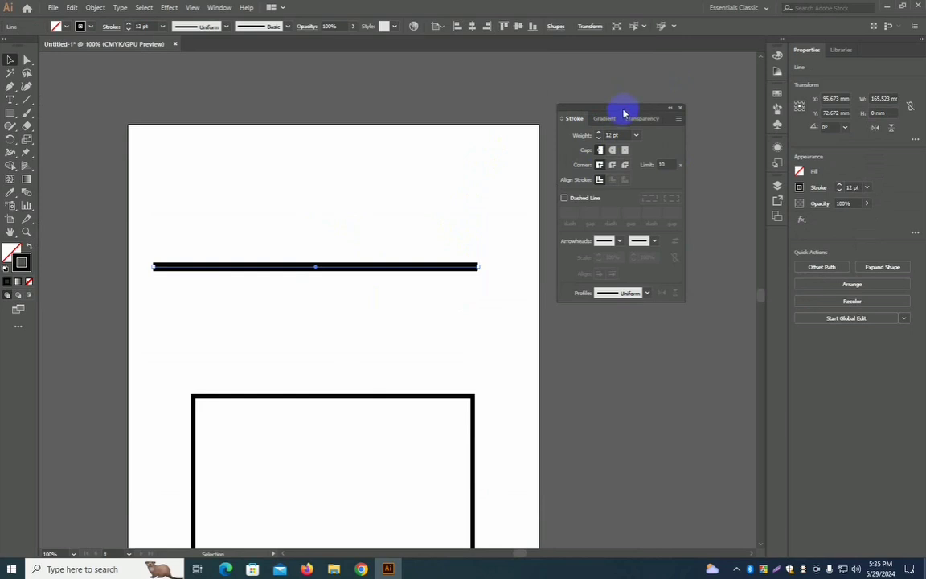
drag(623, 113, 650, 119)
ctrl+click(424, 240)
drag(347, 279, 441, 159)
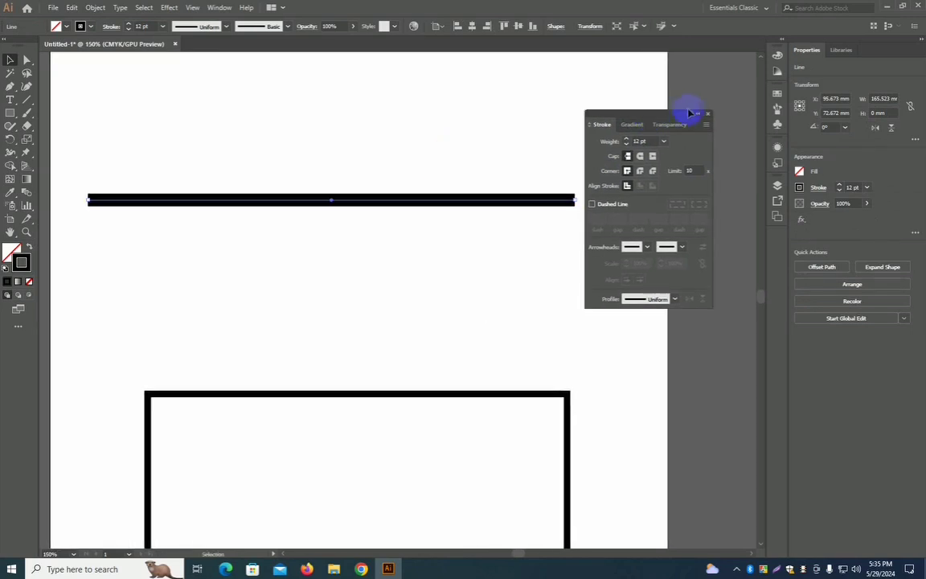
drag(660, 124, 679, 157)
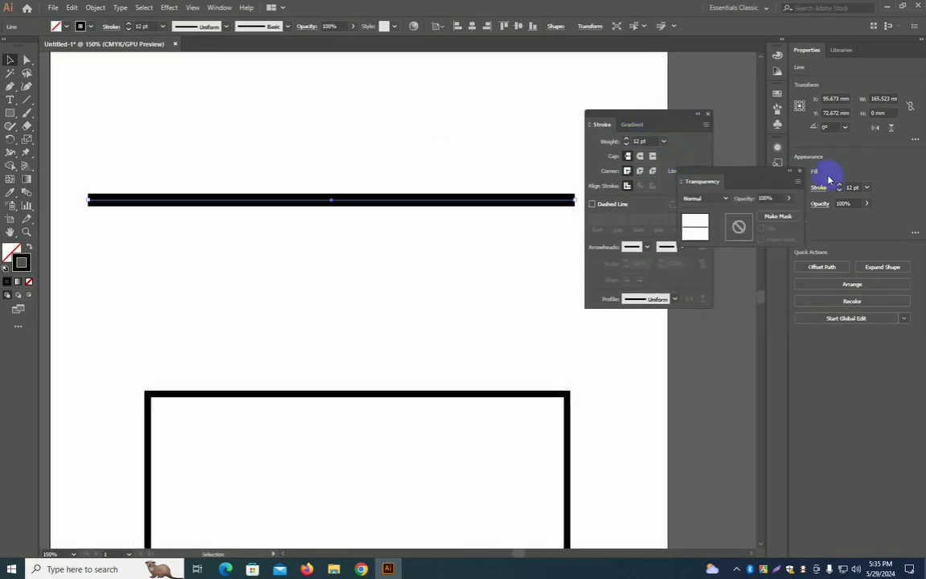
click(799, 170)
drag(627, 113, 652, 131)
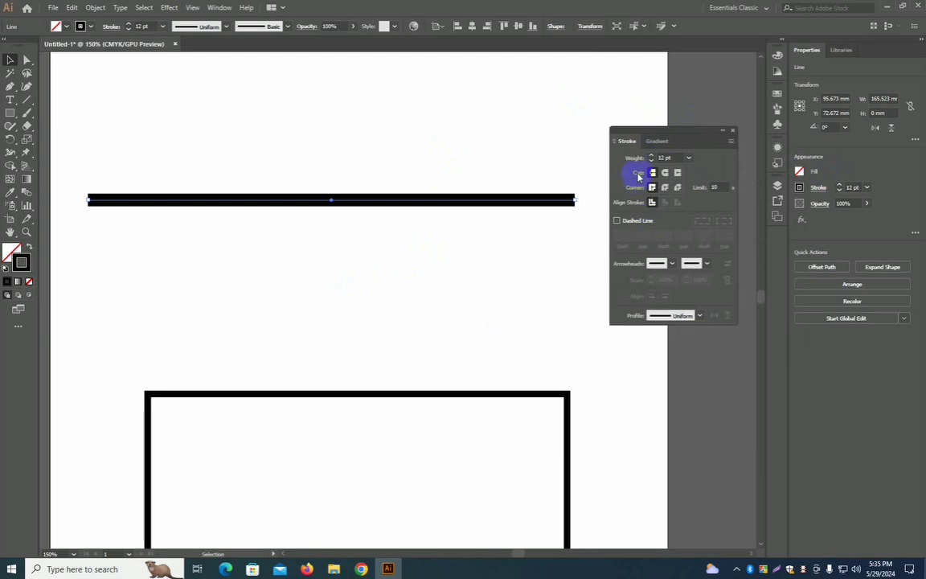
Move the line about 4 mm to the right and keep it selected
click(399, 256)
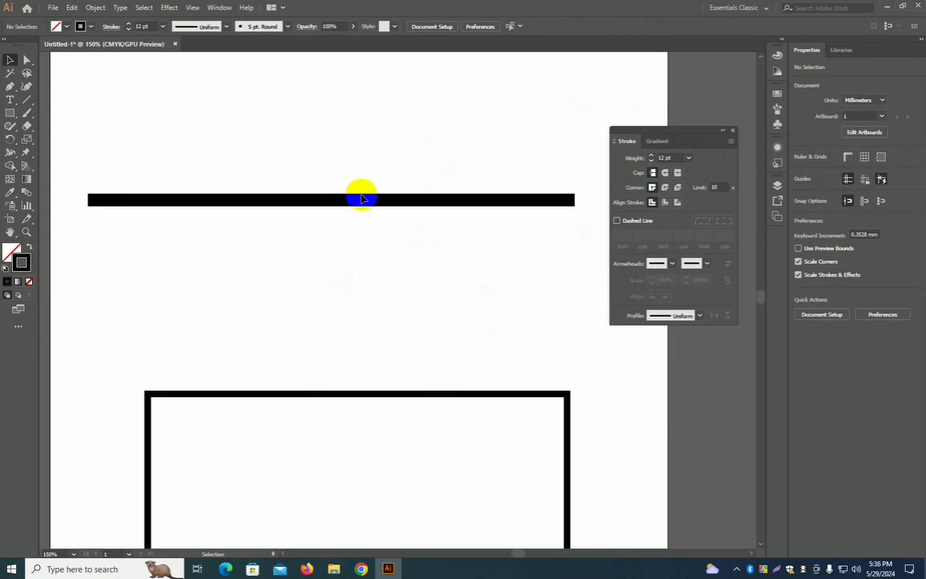
drag(304, 164, 494, 289)
drag(320, 205, 181, 191)
drag(147, 148, 474, 281)
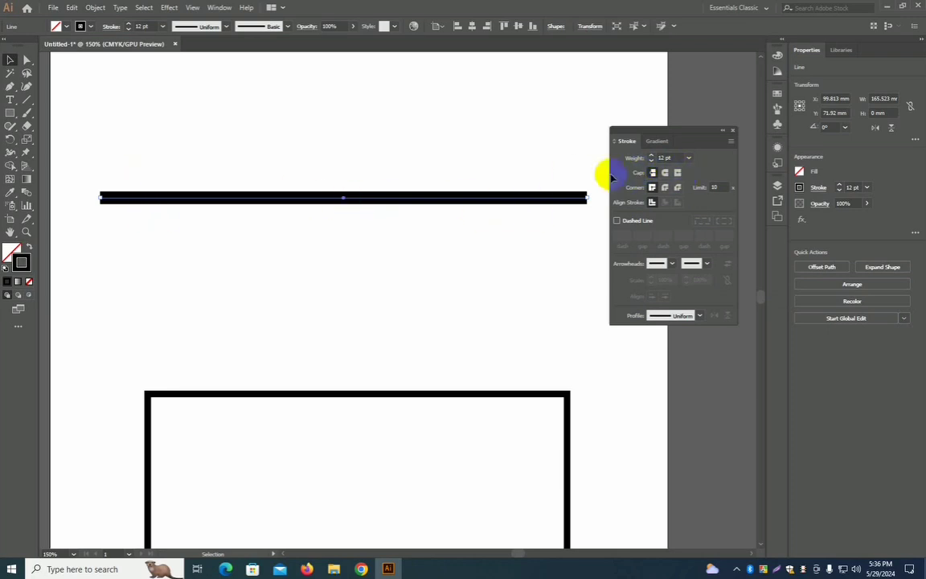
click(132, 201)
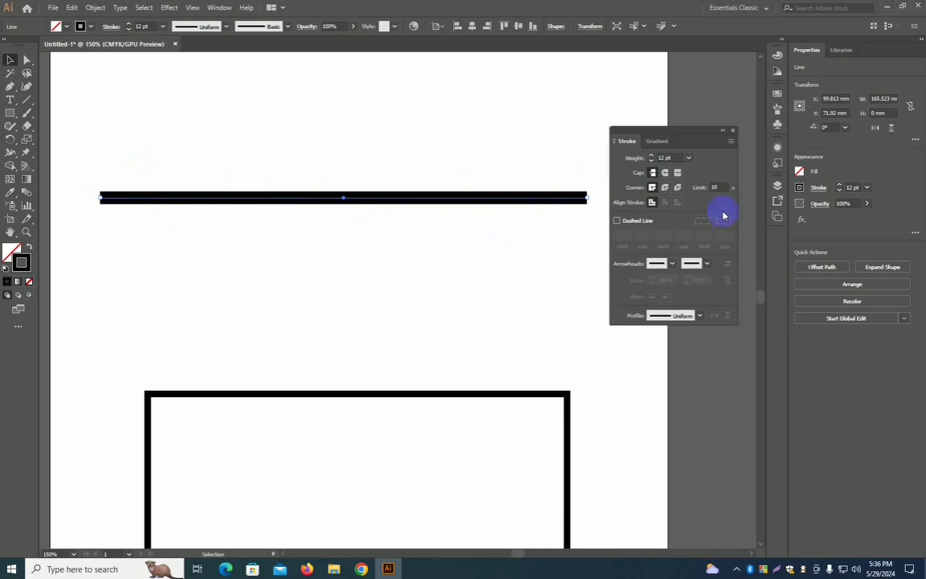
Compare the butt, round and projecting caps at the line's left end, finishing with the round cap
click(651, 175)
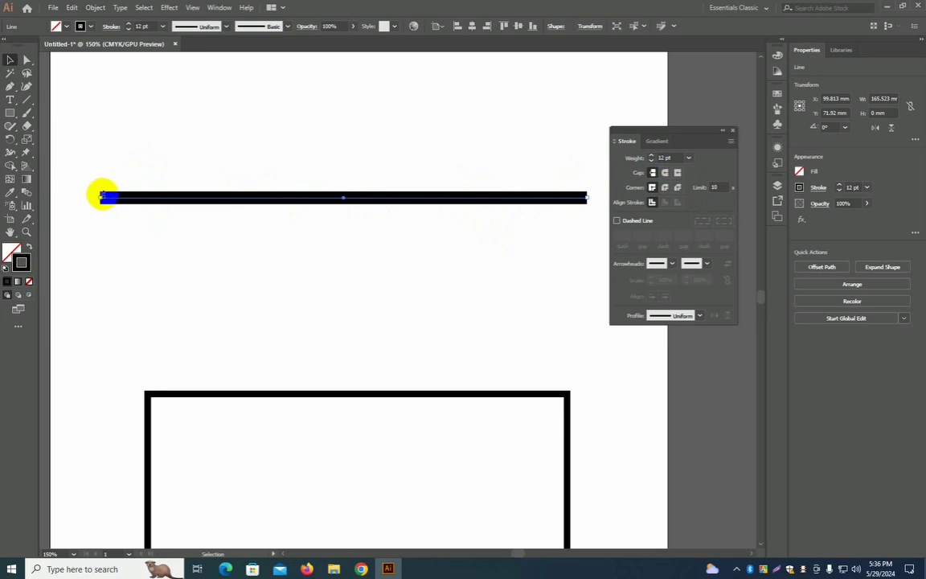
drag(103, 198, 340, 253)
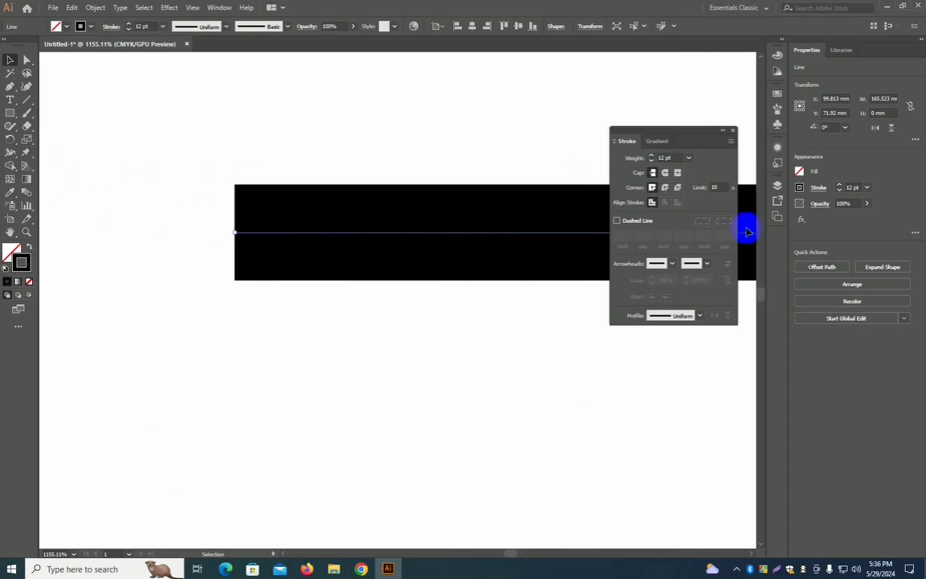
click(664, 174)
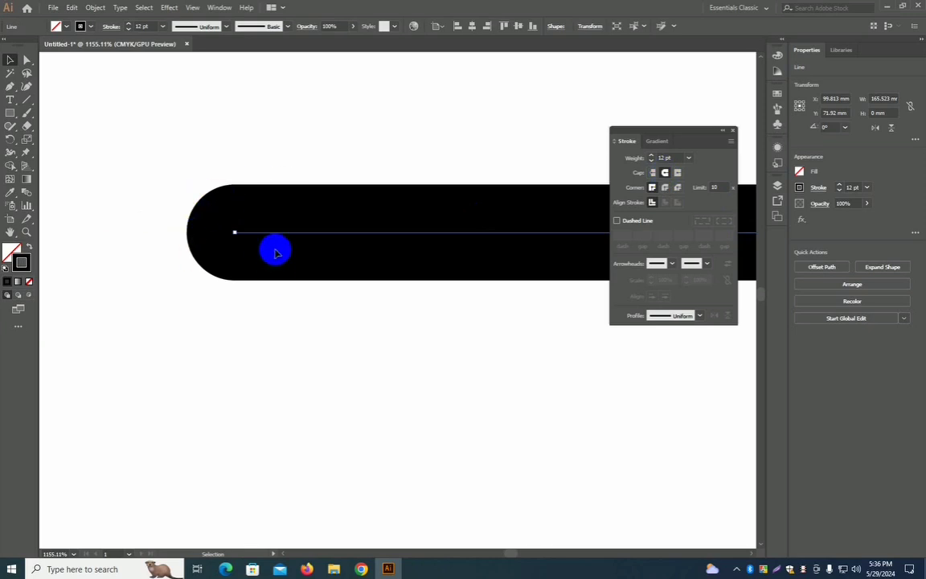
click(677, 174)
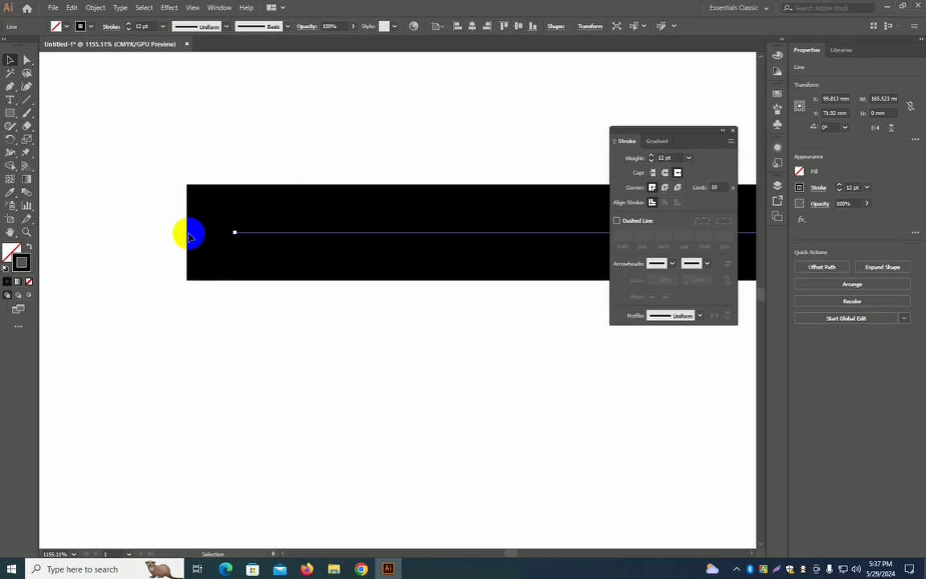
click(665, 173)
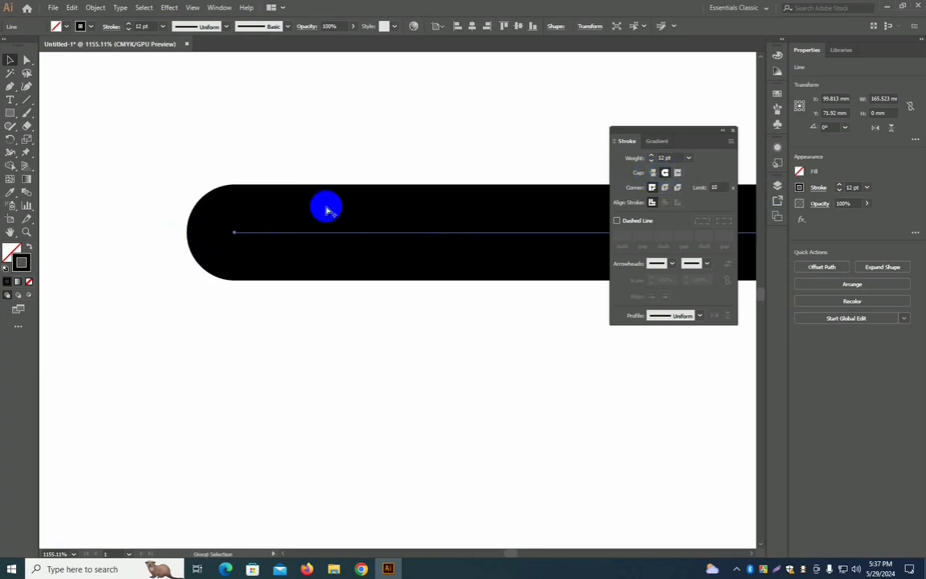
Inspect both rounded ends of the line and set its cap back to butt
scroll(326, 206, down, 5)
scroll(186, 290, down, 5)
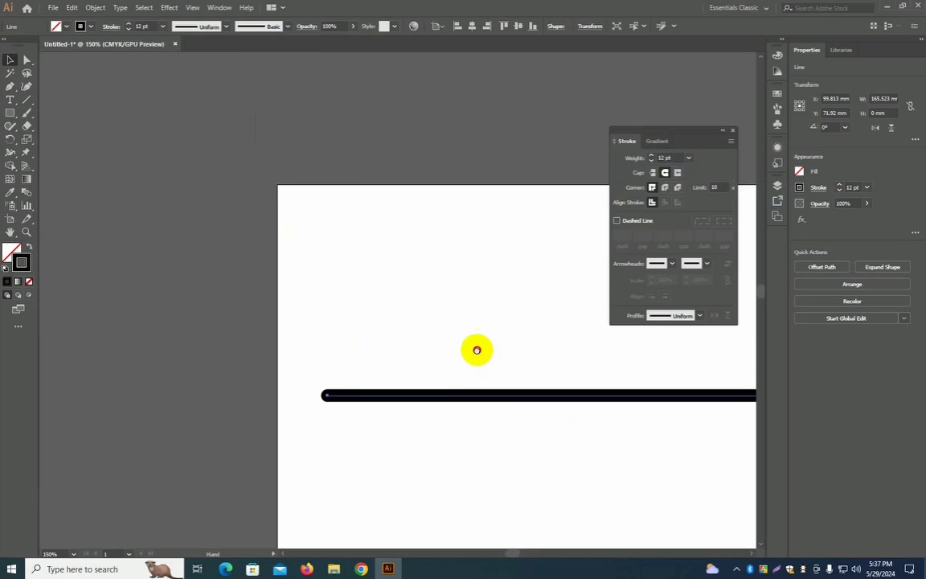
scroll(397, 301, up, 5)
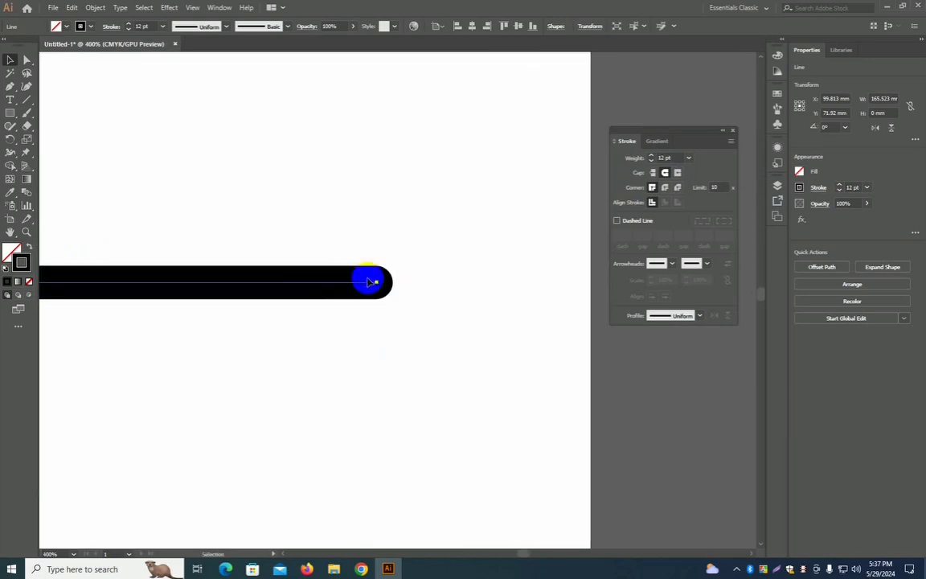
scroll(393, 262, down, 6)
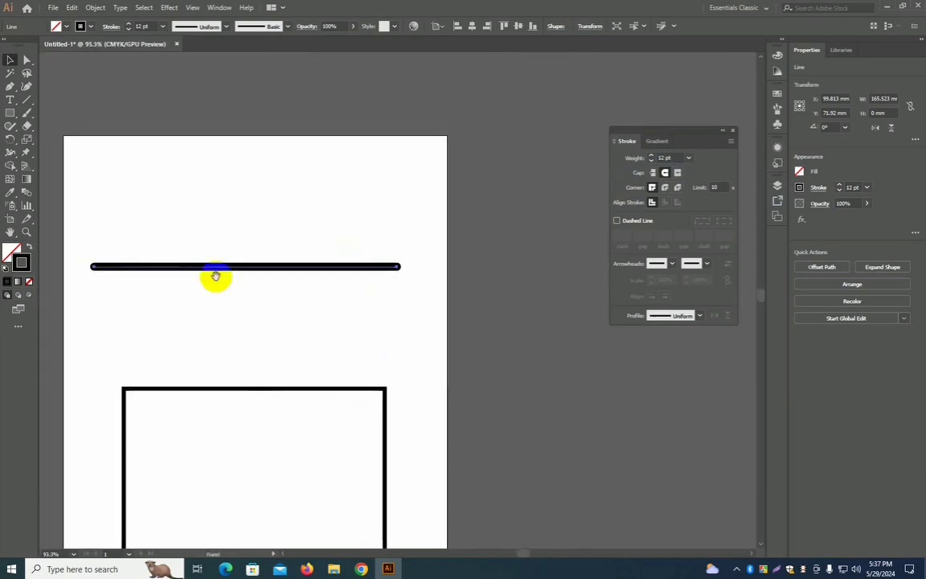
scroll(333, 258, up, 2)
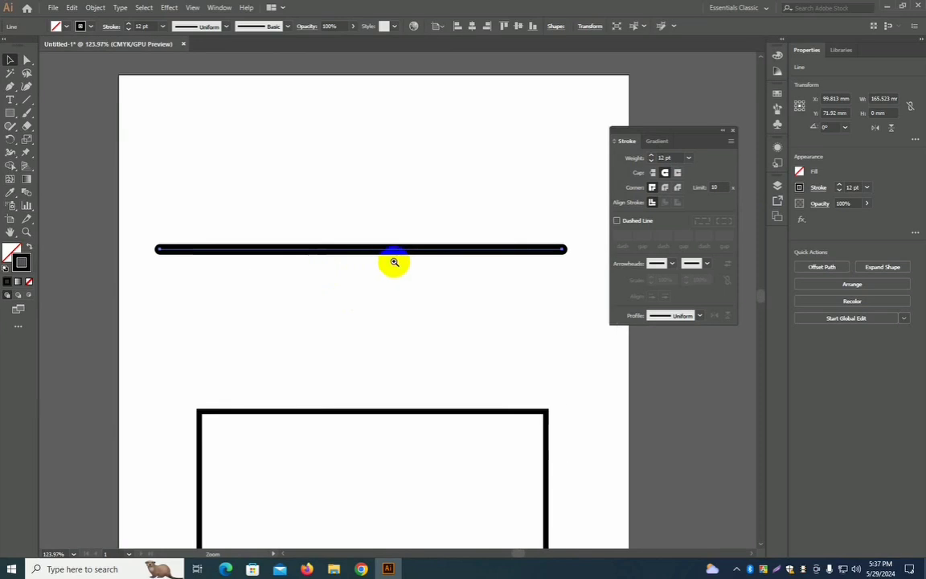
click(654, 174)
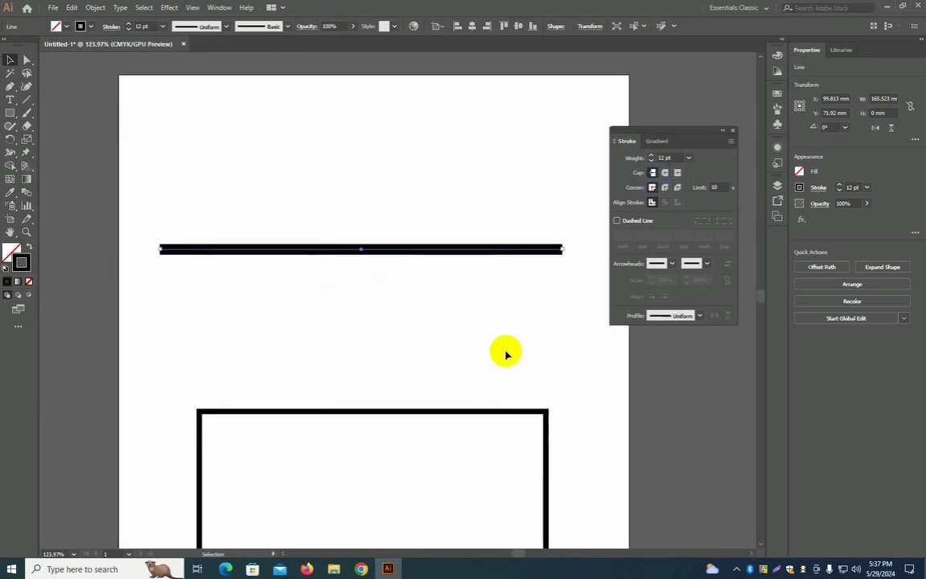
Select the rectangle and increase its stroke weight to 8 pt
drag(386, 318, 371, 168)
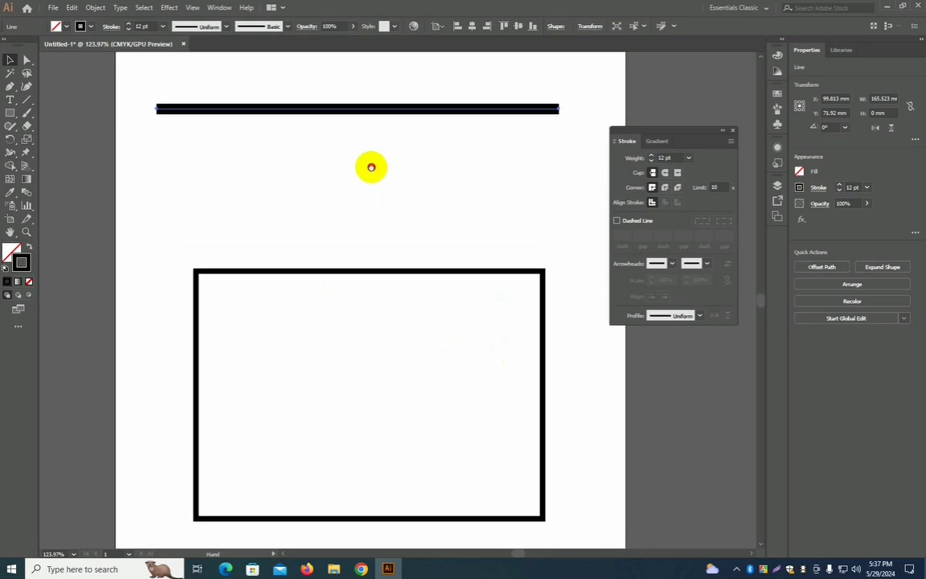
drag(371, 239, 369, 165)
click(651, 158)
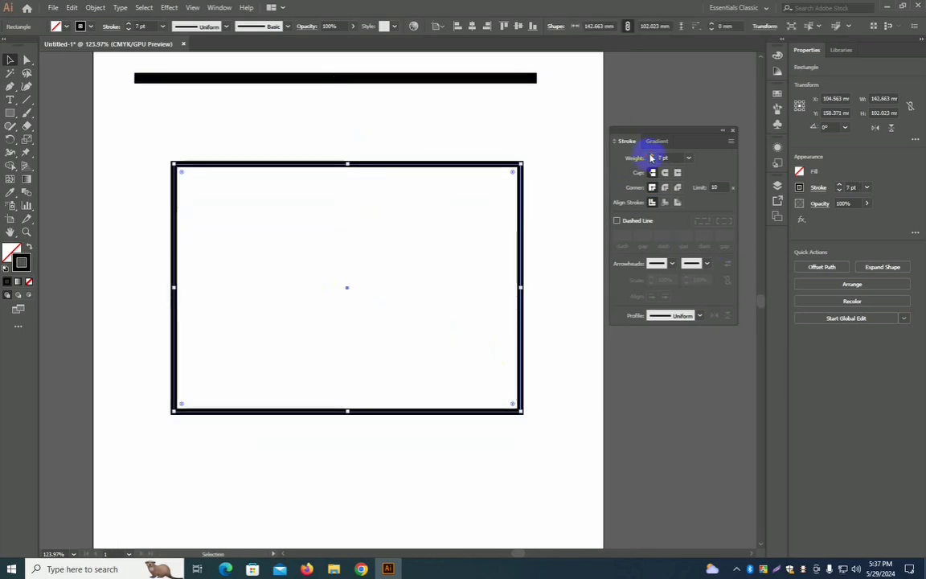
click(651, 158)
key(z)
drag(300, 184, 320, 186)
key(v)
drag(336, 129, 321, 207)
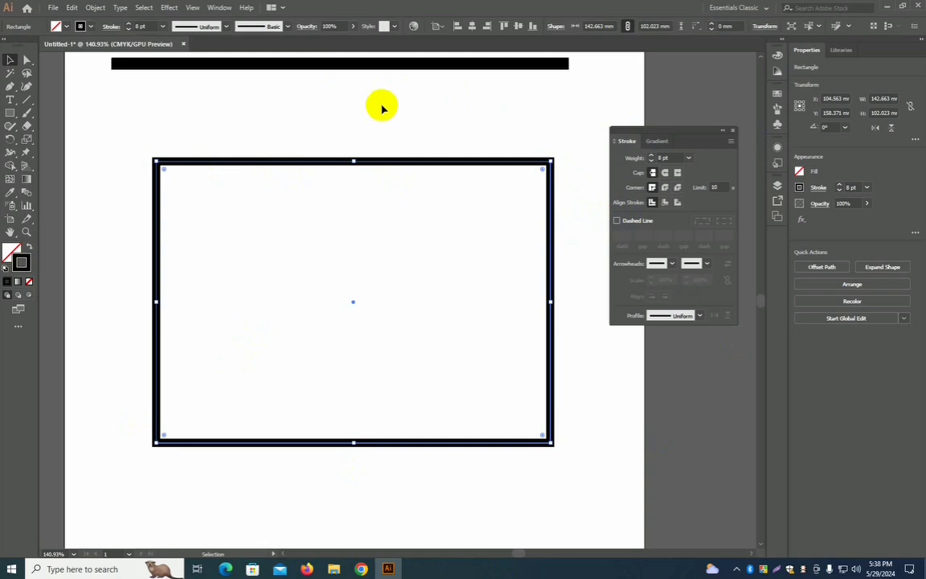
Apply a round join to the rectangle's corners and examine its upper-left corner up close
drag(351, 134, 482, 217)
click(638, 188)
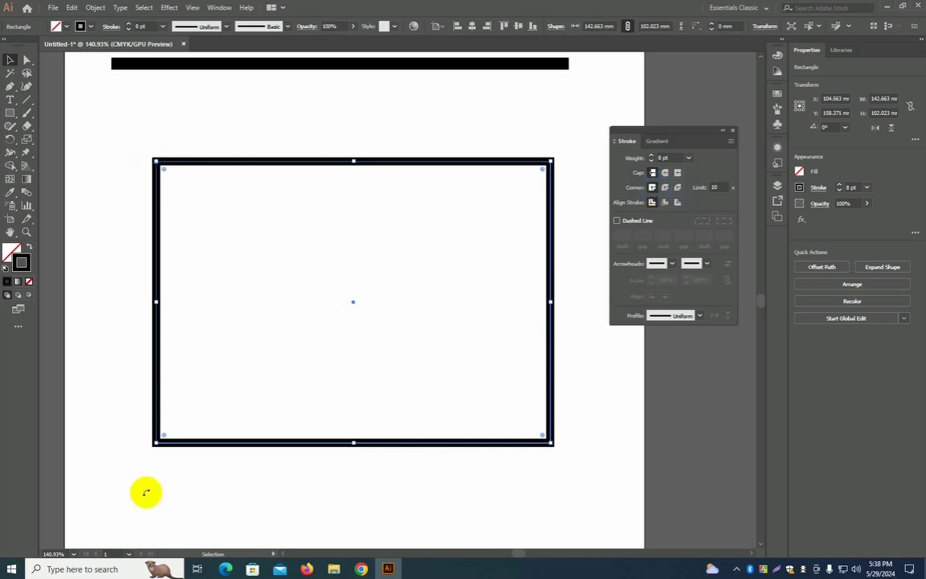
click(258, 343)
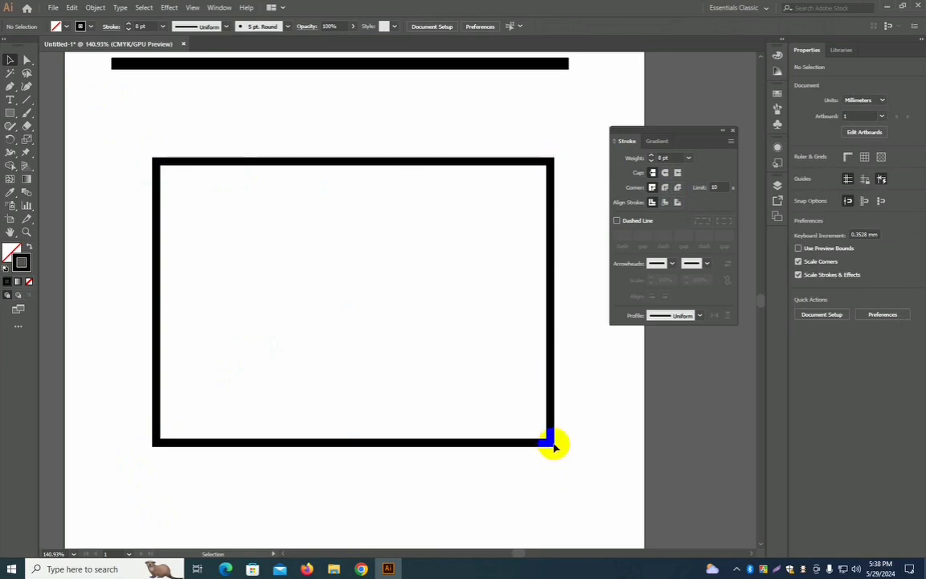
drag(88, 210, 268, 308)
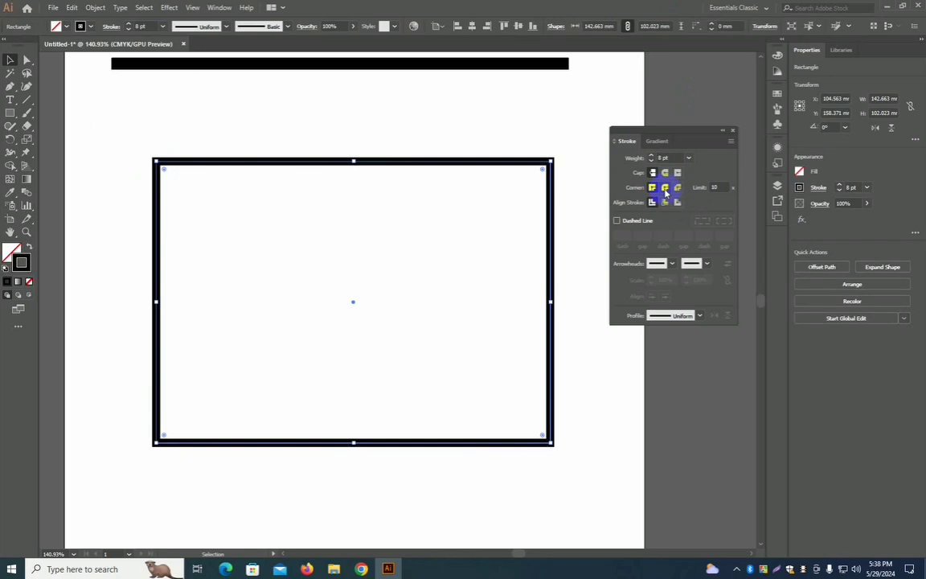
click(665, 188)
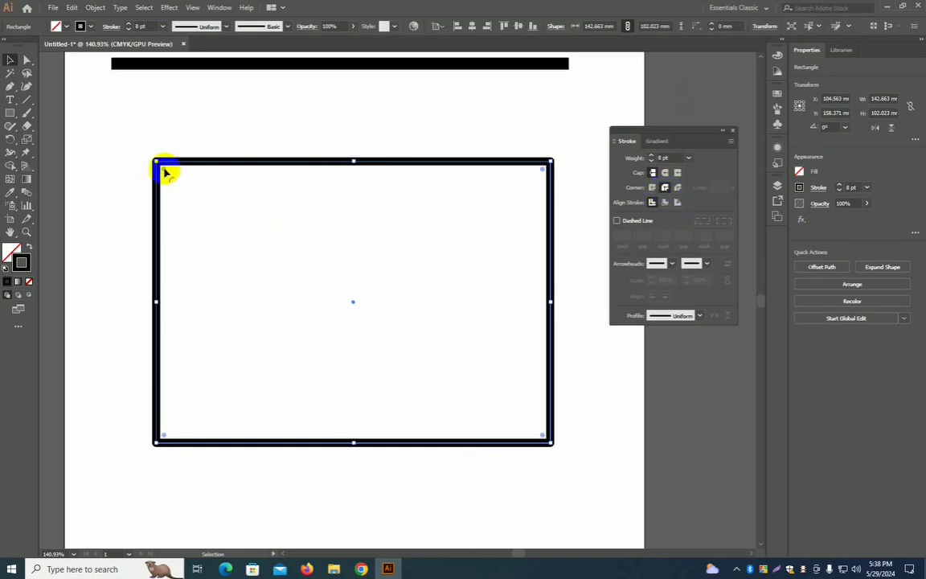
scroll(153, 157, up, 5)
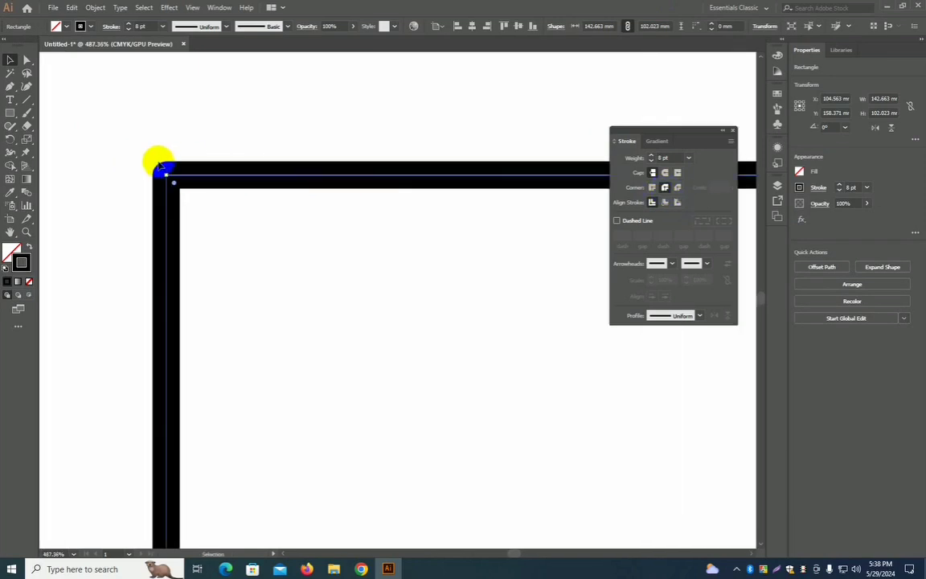
scroll(218, 165, down, 2)
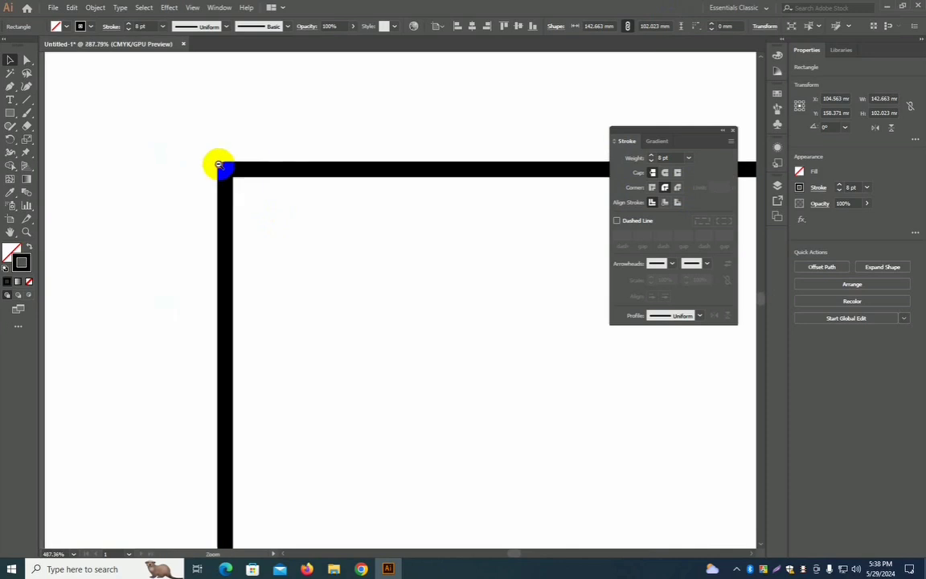
scroll(449, 290, down, 3)
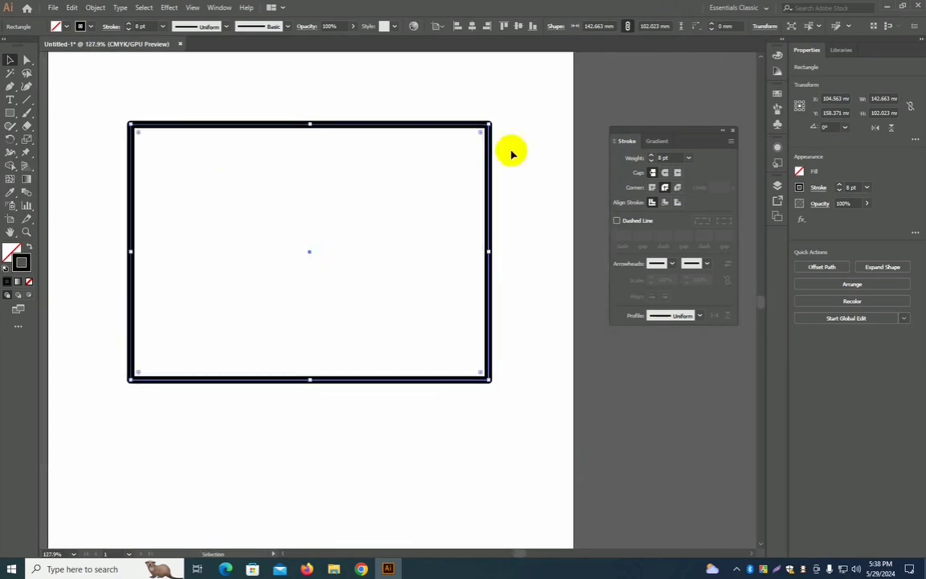
Compare the bevel, round and miter joins at the rectangle's upper-right corner, finishing with the miter join
drag(497, 121, 729, 161)
drag(384, 178, 438, 227)
drag(490, 198, 418, 186)
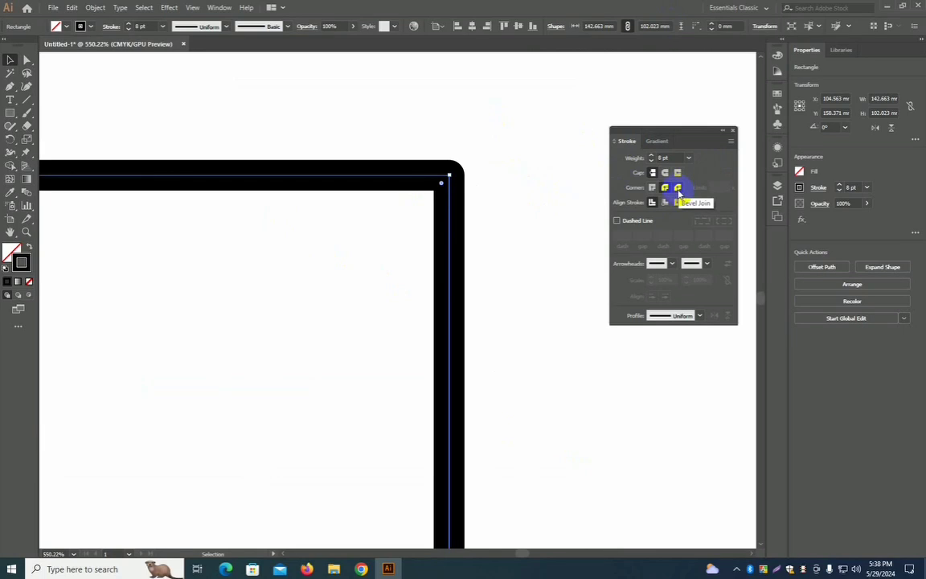
click(677, 188)
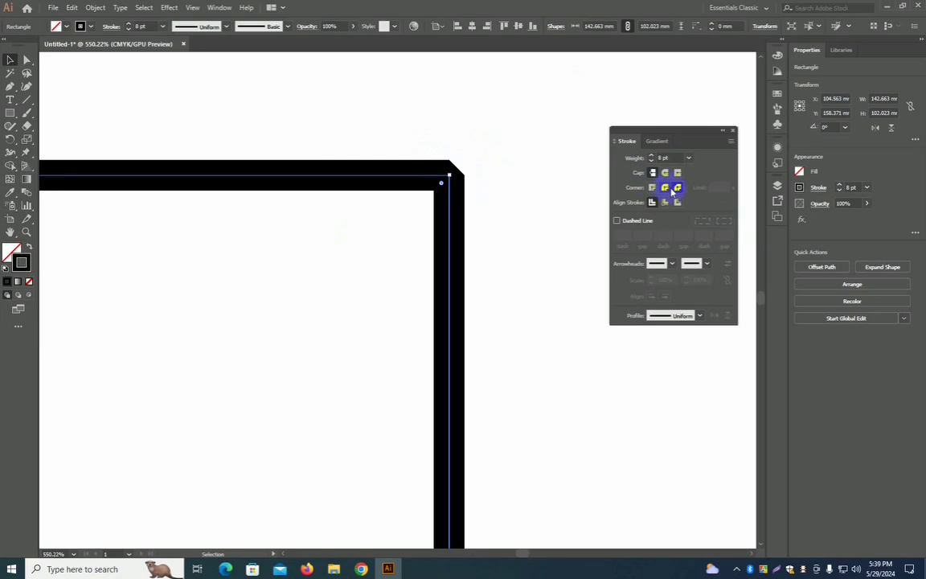
click(666, 188)
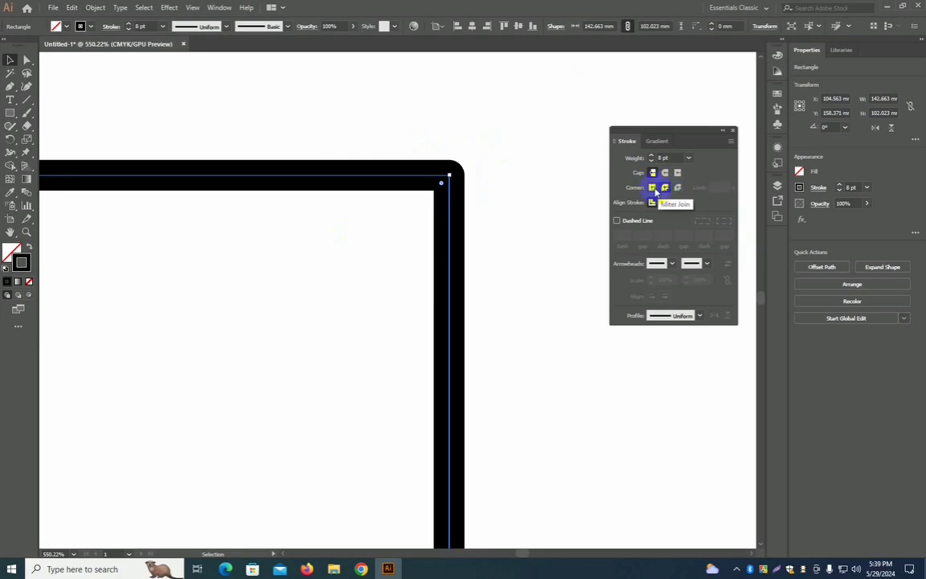
click(652, 188)
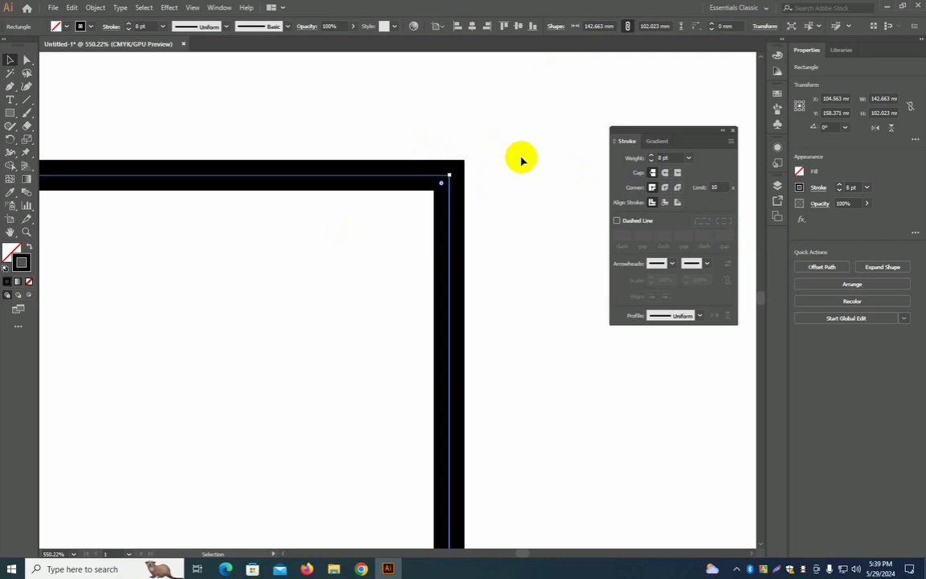
Try rounding the rectangle's corners slightly with the live corner widget and undo the rounding
click(441, 184)
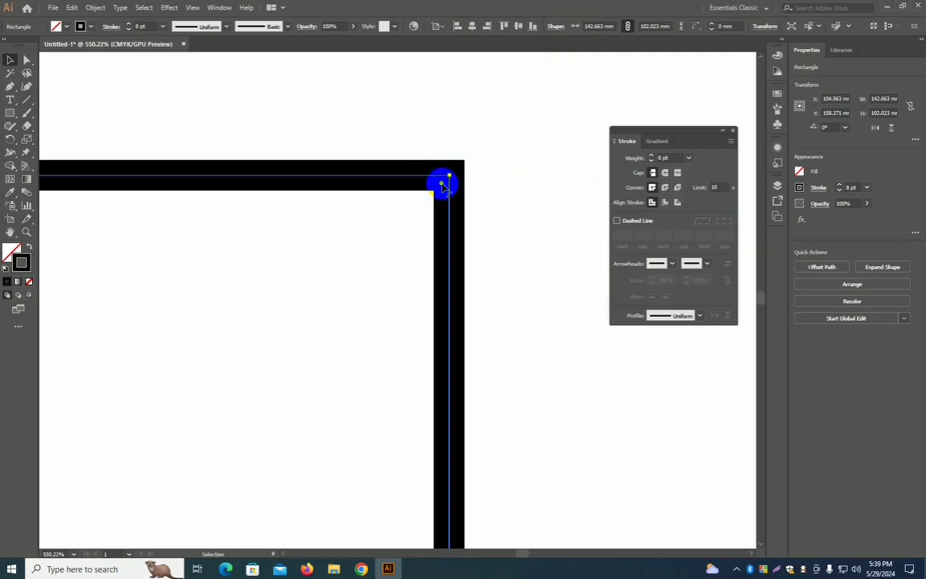
drag(441, 185, 432, 193)
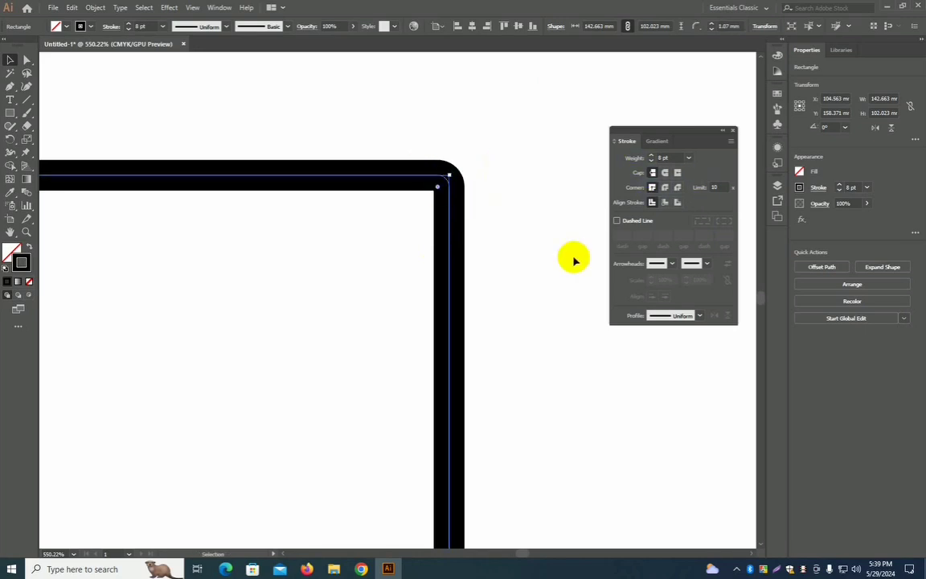
key(ctrl+z)
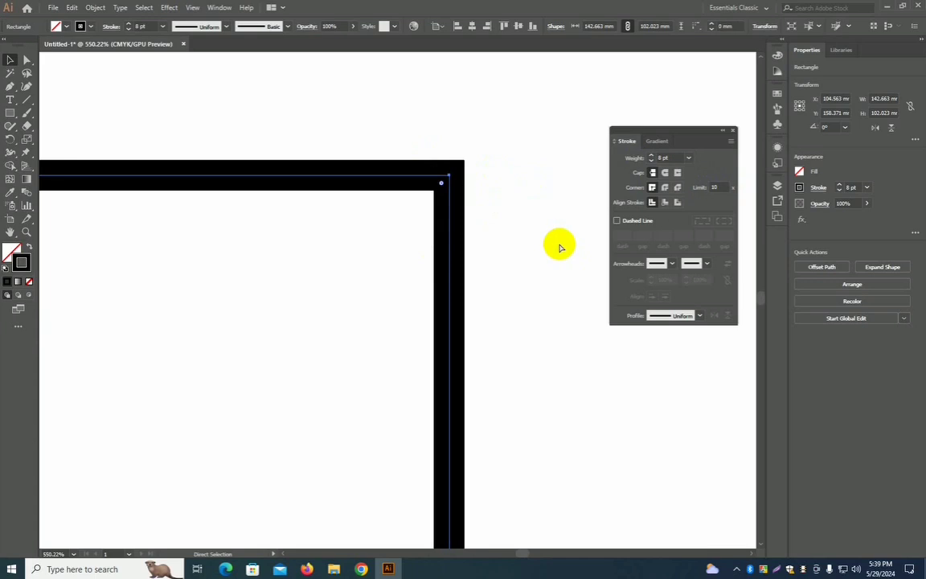
Fill the whole rectangle with bright red, keeping its black stroke
alt+click(448, 214)
click(398, 278)
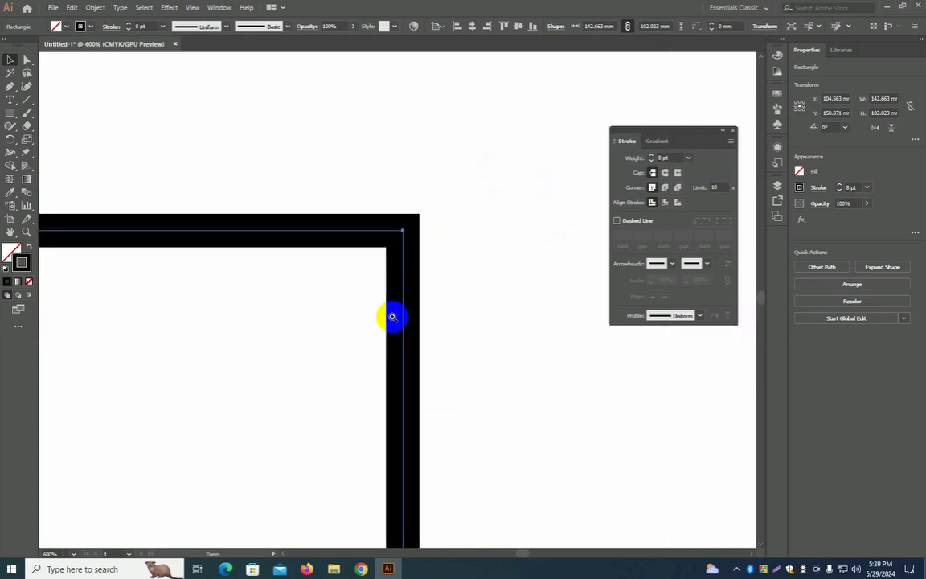
alt+click(372, 273)
alt+click(296, 276)
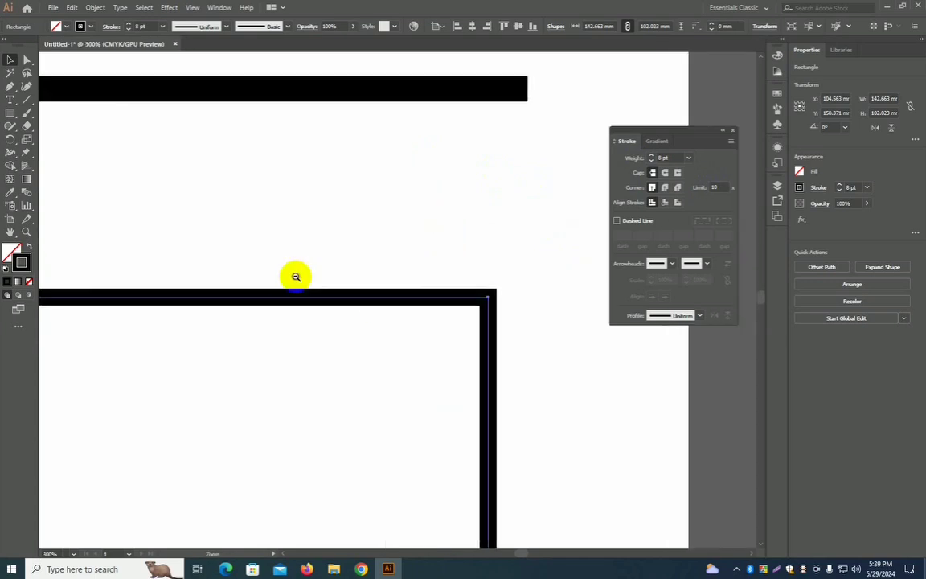
alt+click(299, 281)
drag(321, 315, 372, 206)
alt+click(381, 250)
mouse_move(393, 296)
mouse_down()
mouse_move(382, 124)
mouse_move(398, 140)
mouse_up()
double_click(21, 262)
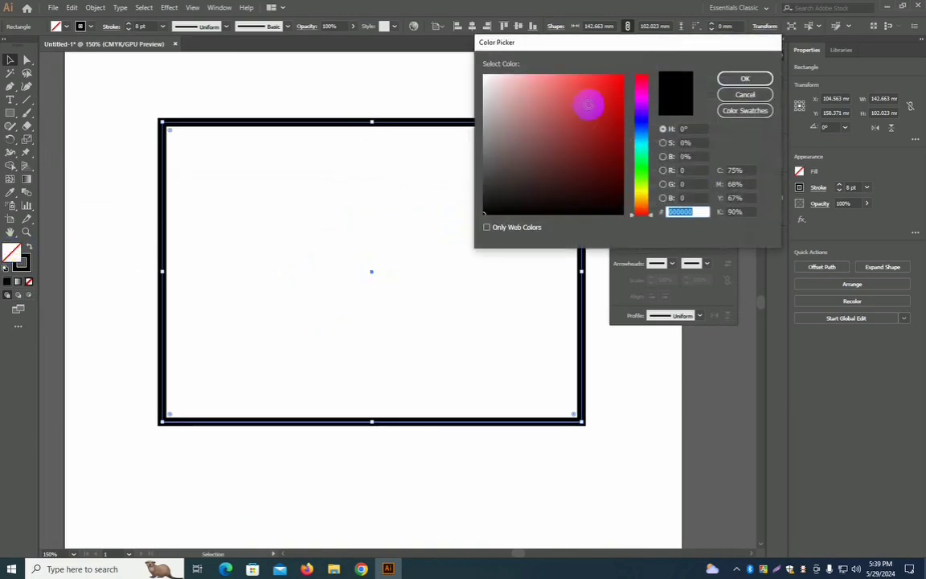
drag(589, 105, 623, 76)
click(745, 79)
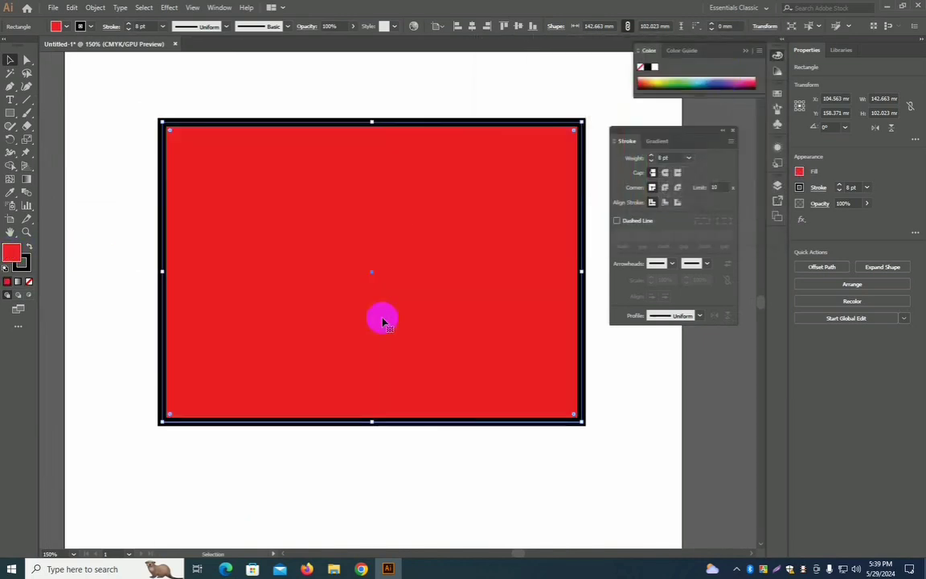
Increase the red rectangle's stroke weight to 9 pt
scroll(562, 207, up, 3)
drag(561, 237, 460, 233)
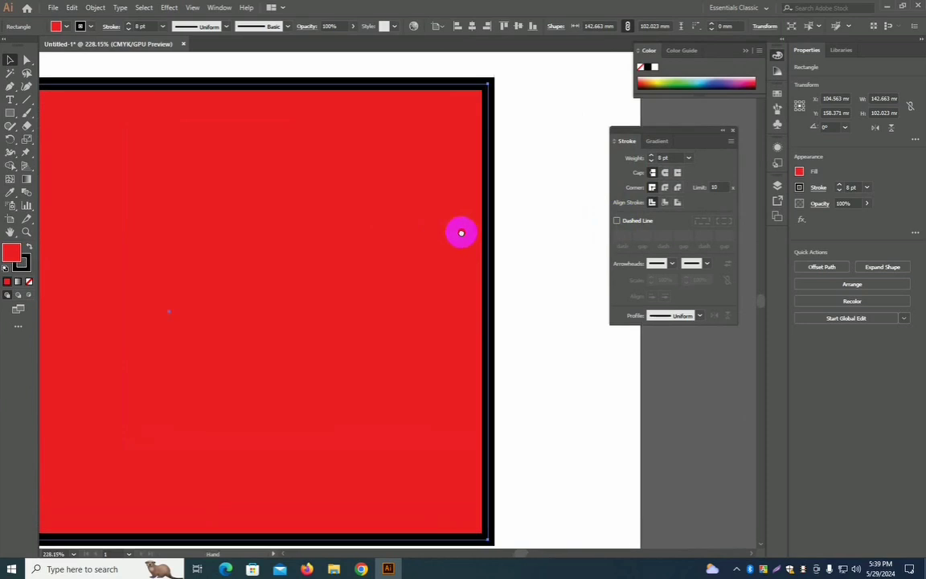
scroll(477, 234, up, 1)
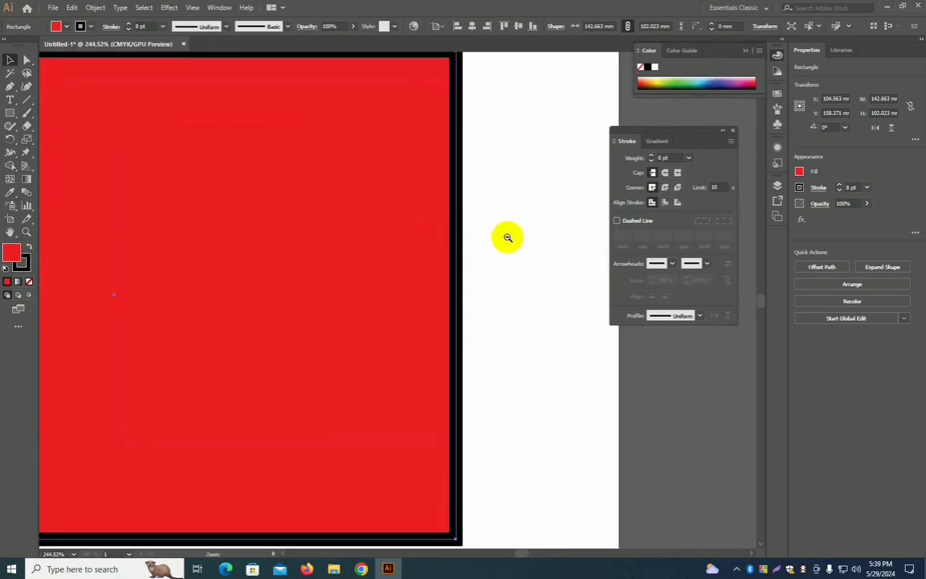
scroll(508, 237, down, 2)
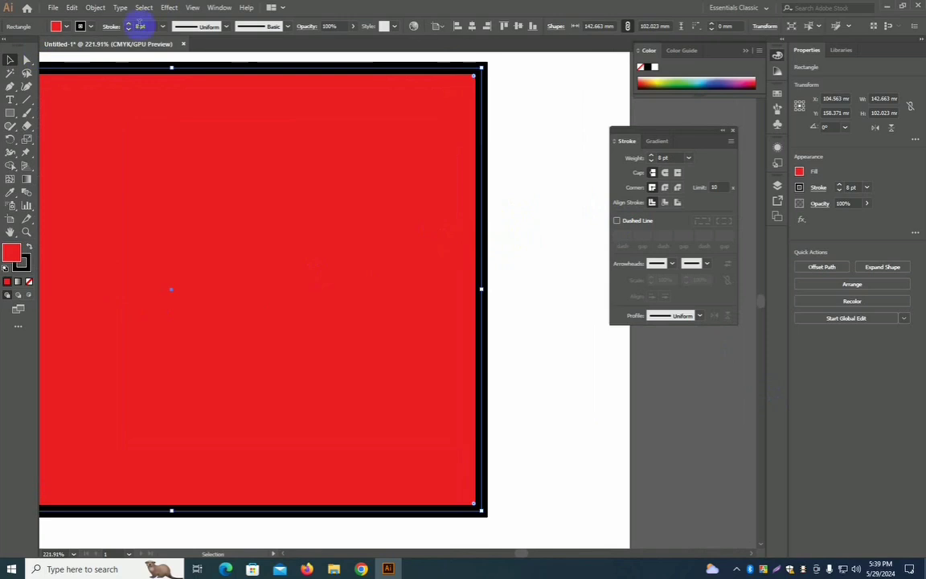
click(129, 25)
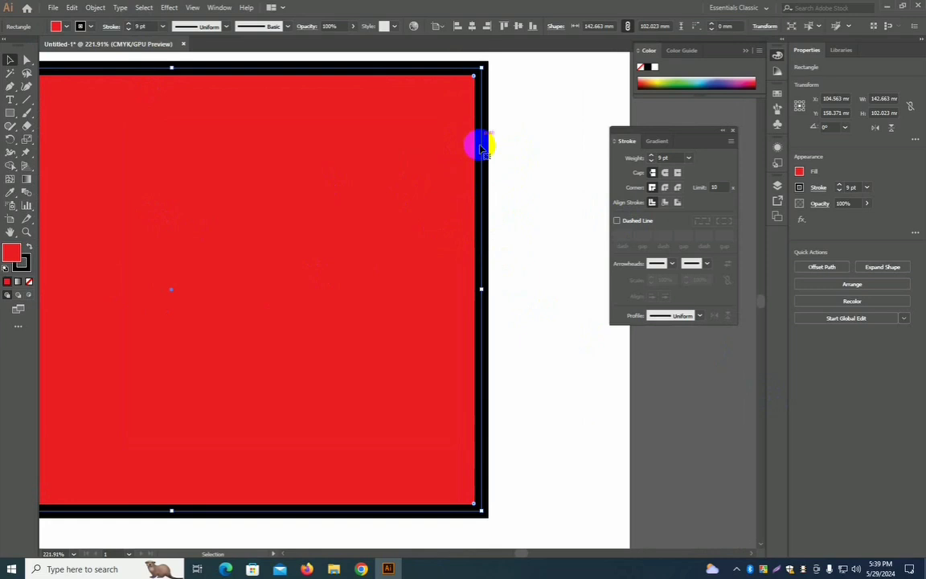
Examine up close how the black stroke sits relative to the path along the rectangle's right edge
drag(474, 186, 532, 200)
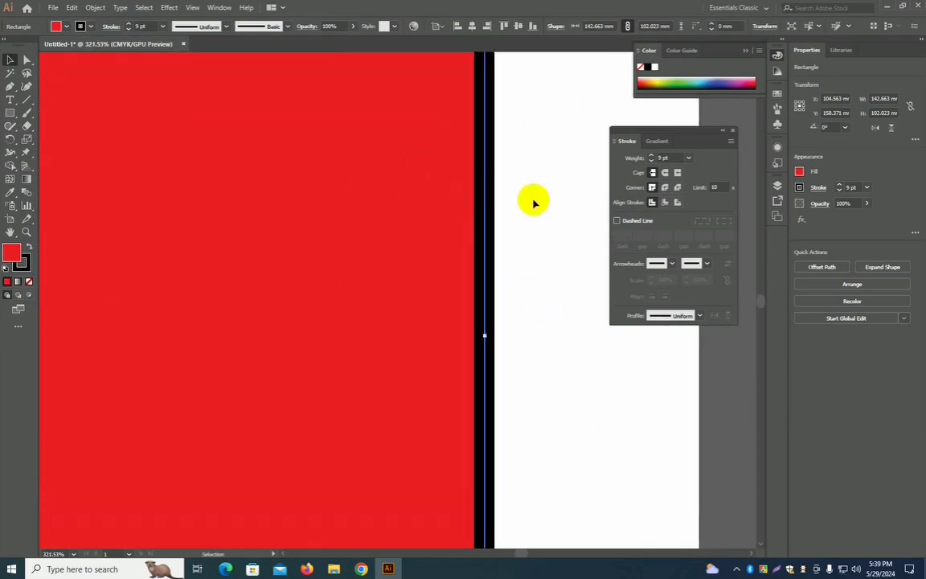
scroll(492, 238, right, 1)
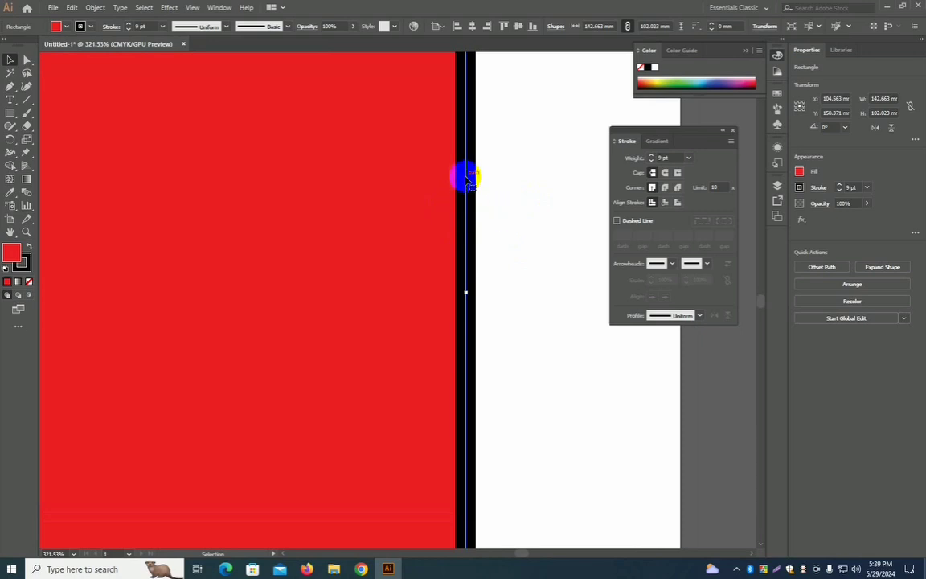
key(z)
drag(471, 182, 466, 206)
key(v)
click(448, 205)
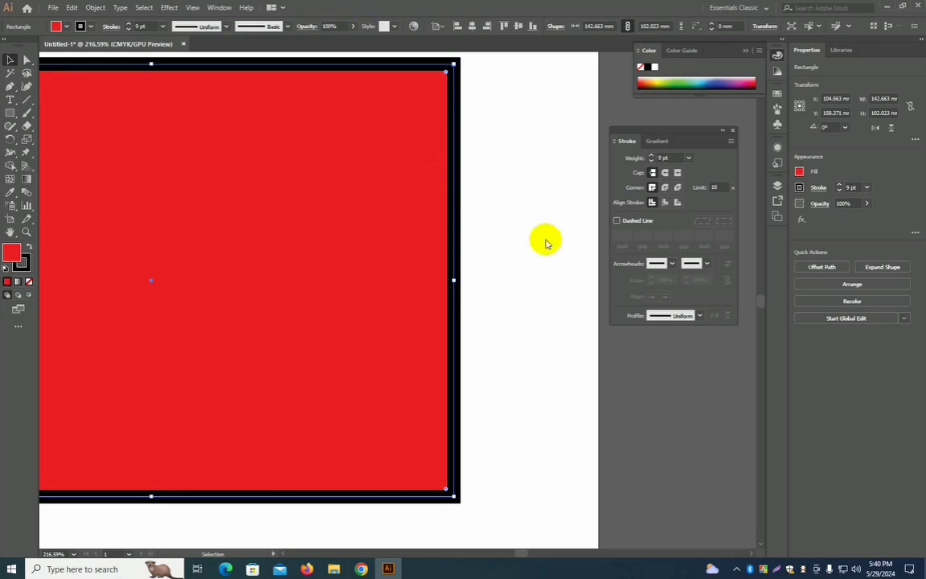
click(413, 165)
drag(482, 161, 360, 215)
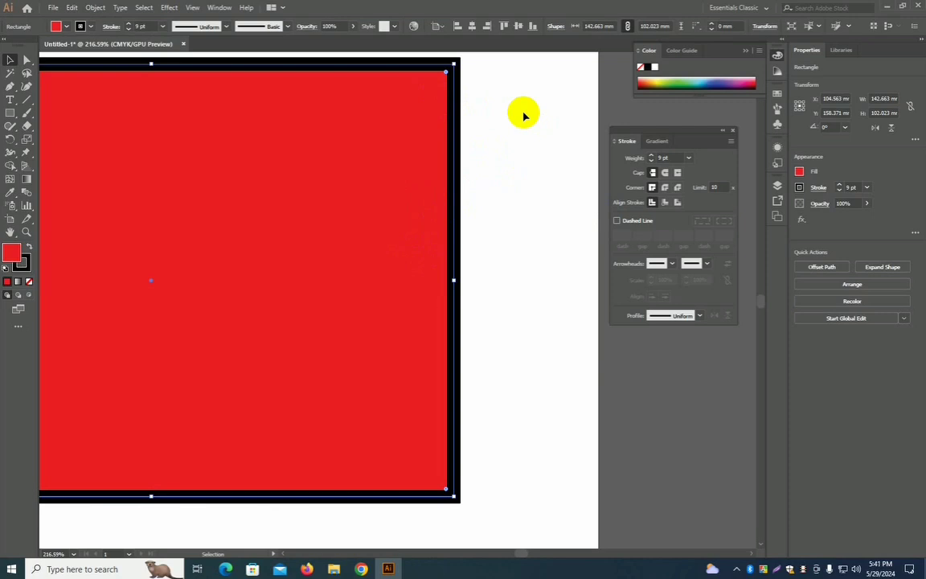
click(451, 193)
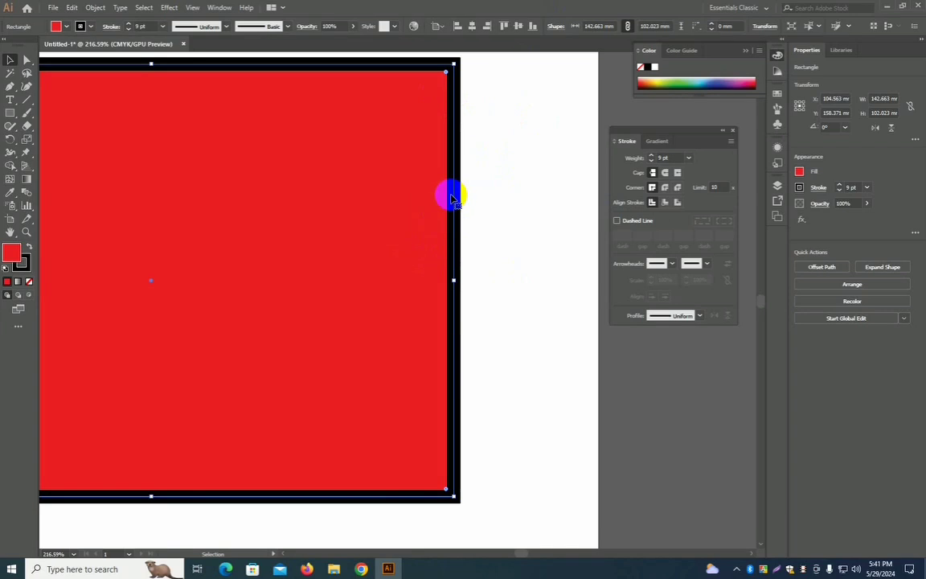
drag(450, 192, 553, 211)
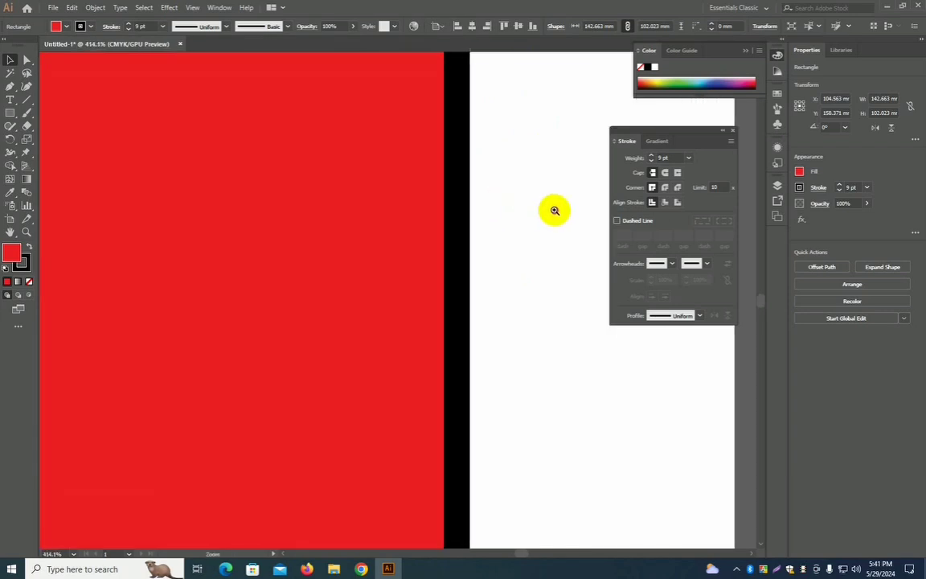
click(450, 199)
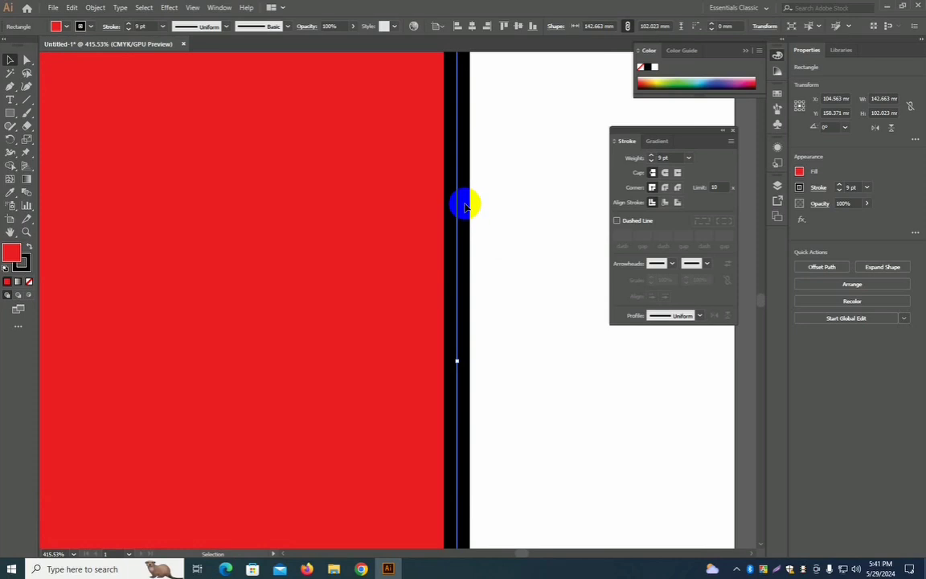
mouse_move(465, 206)
mouse_down()
mouse_move(345, 200)
mouse_move(395, 221)
mouse_up()
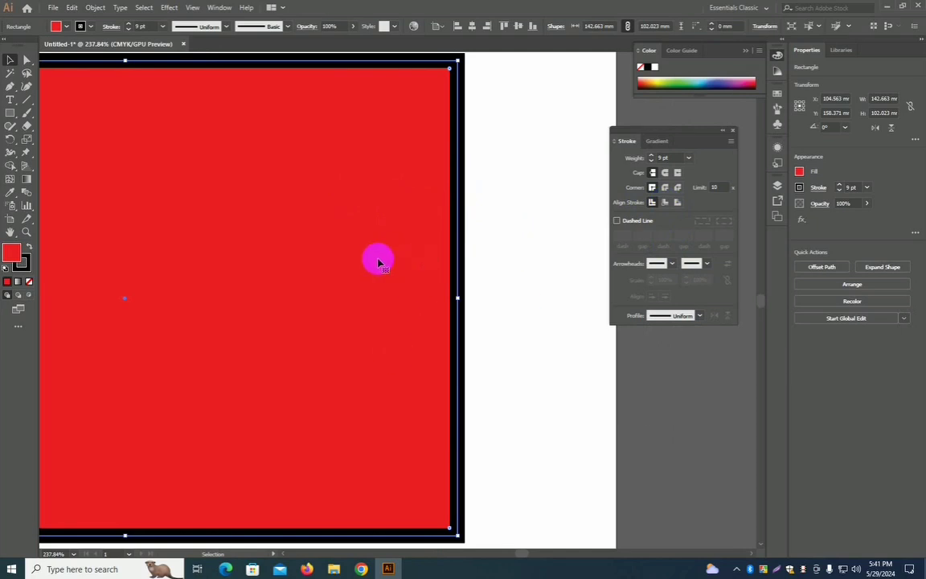
Align the rectangle's stroke to the inside and to the outside for comparison, and return it to center alignment
click(665, 202)
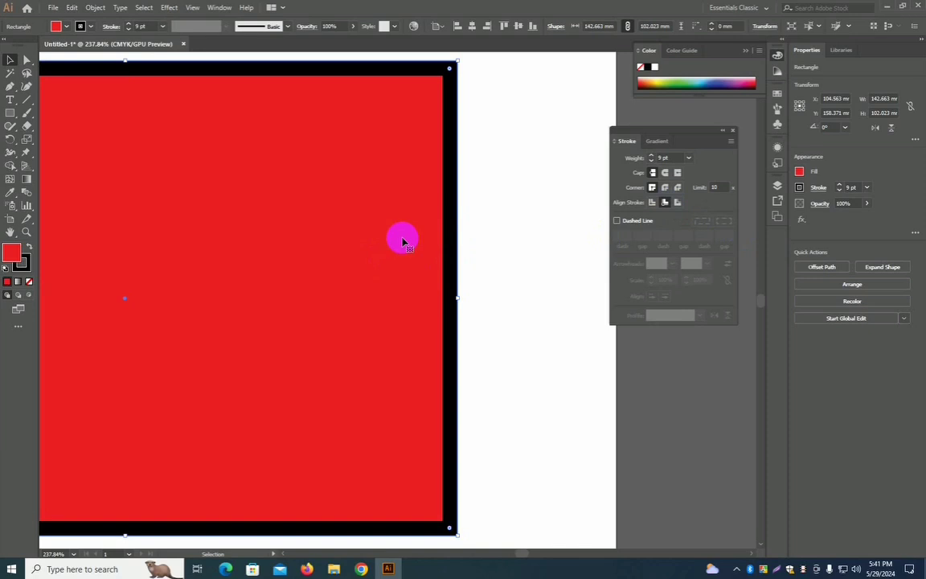
click(457, 238)
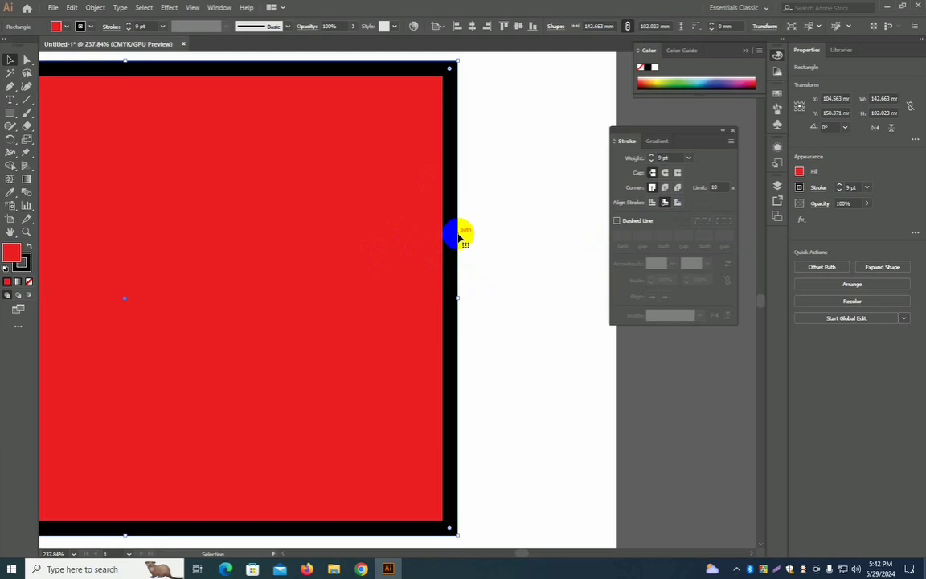
click(678, 202)
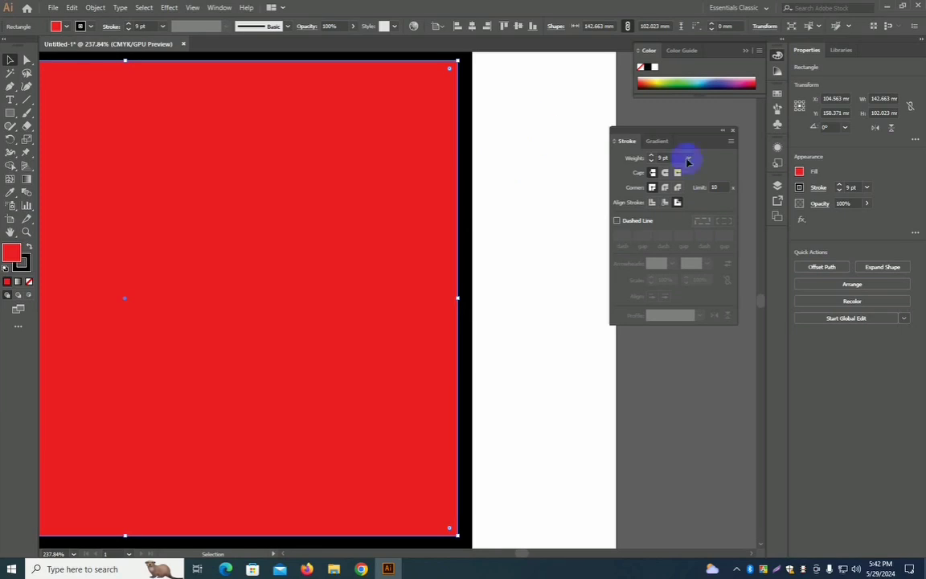
click(652, 202)
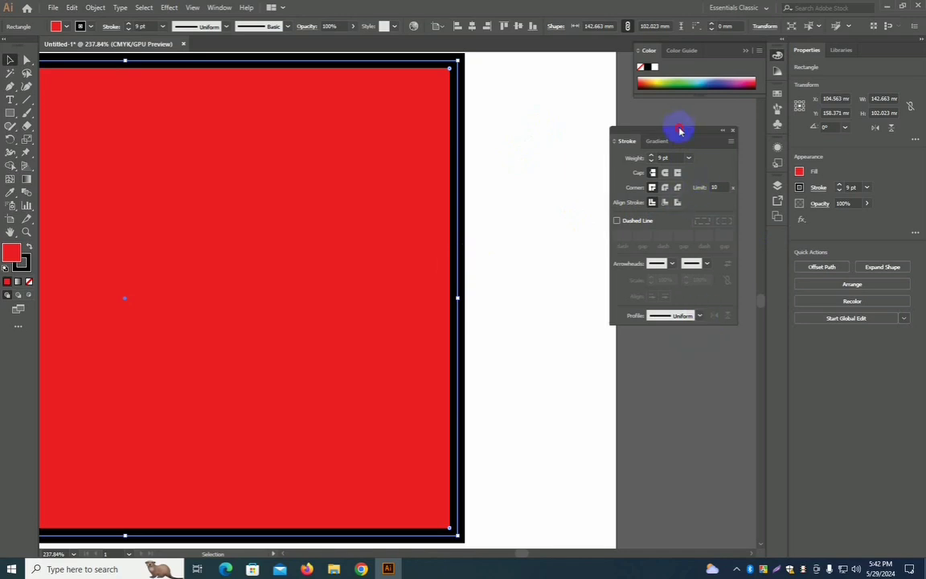
Turn the rectangle's stroke into a dashed line with 12 pt dashes and inspect the dashes on its right edge
drag(676, 130, 651, 113)
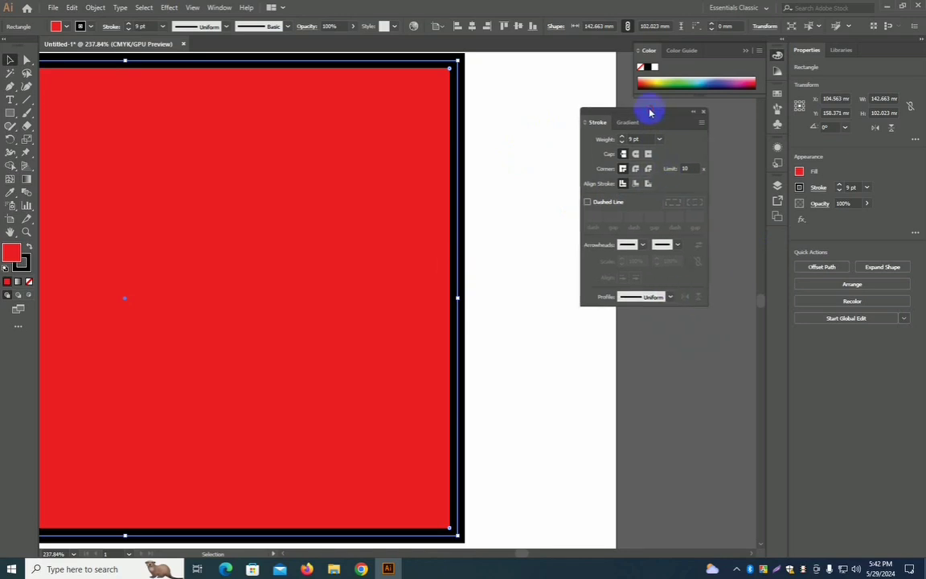
click(587, 202)
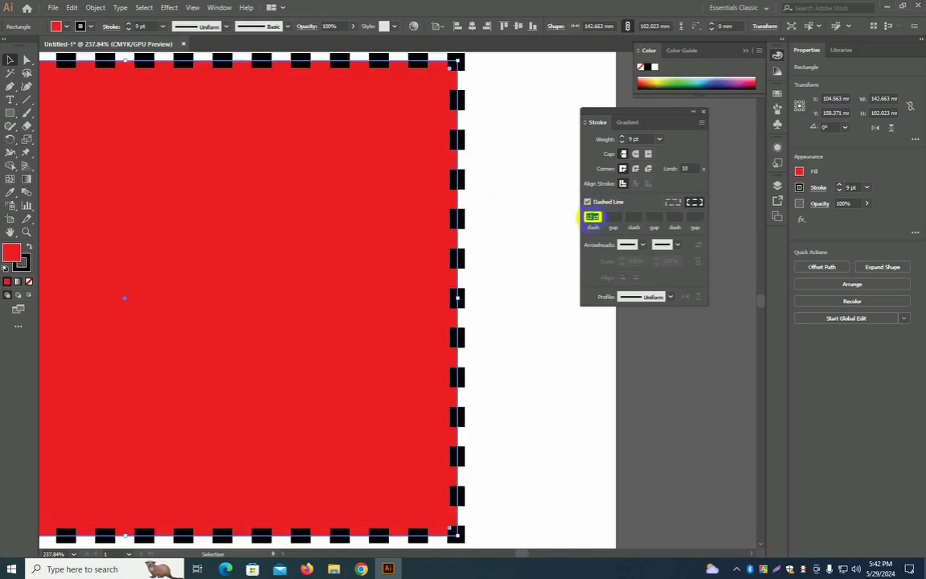
scroll(440, 181, down, 5)
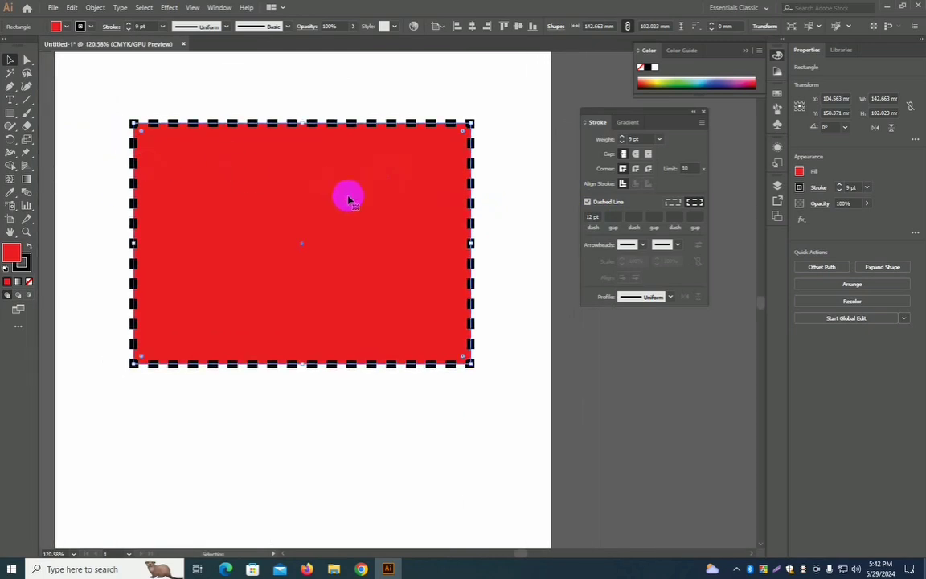
drag(403, 188, 532, 196)
key(v)
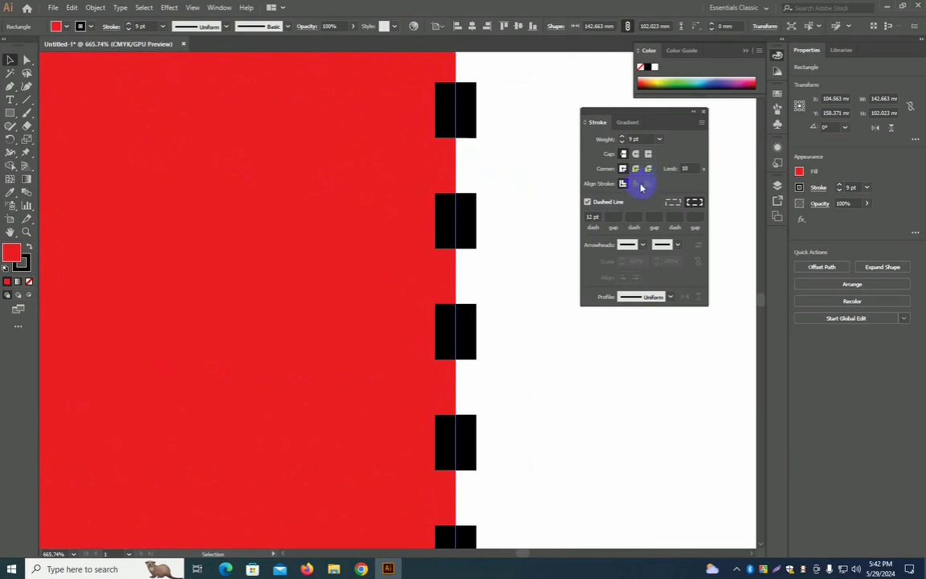
Set the dashes to preserve exact dash and gap lengths, and compare inside and outside stroke alignment, finishing with outside
click(673, 202)
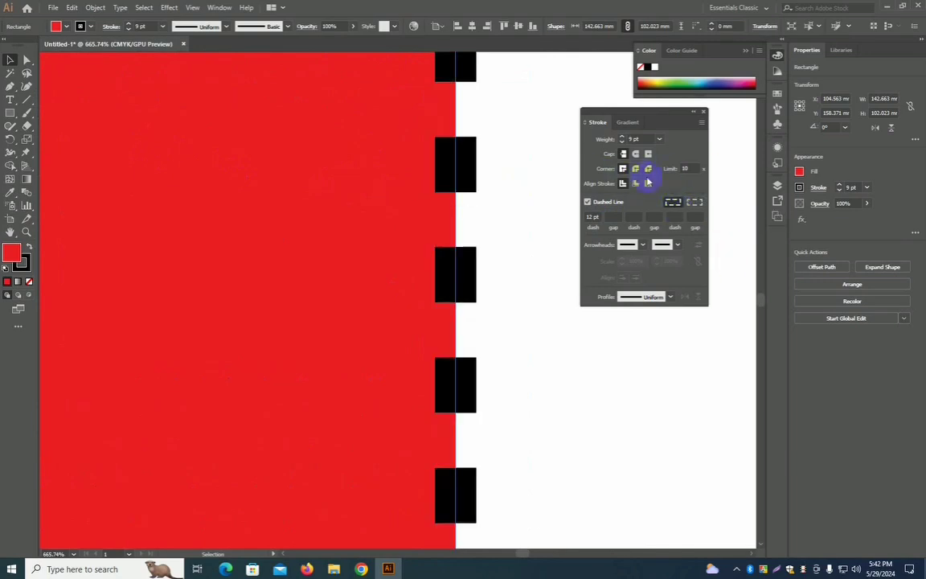
click(696, 203)
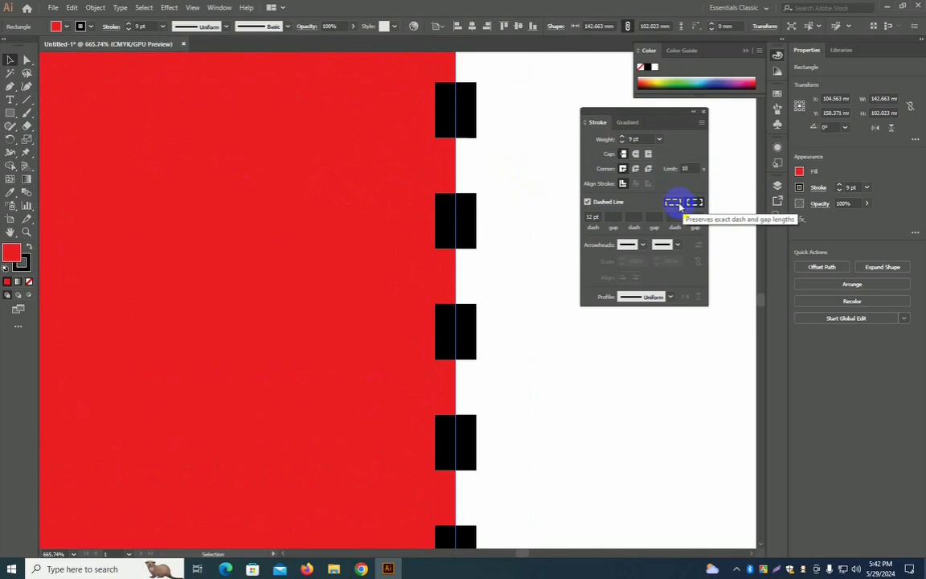
click(677, 203)
click(636, 184)
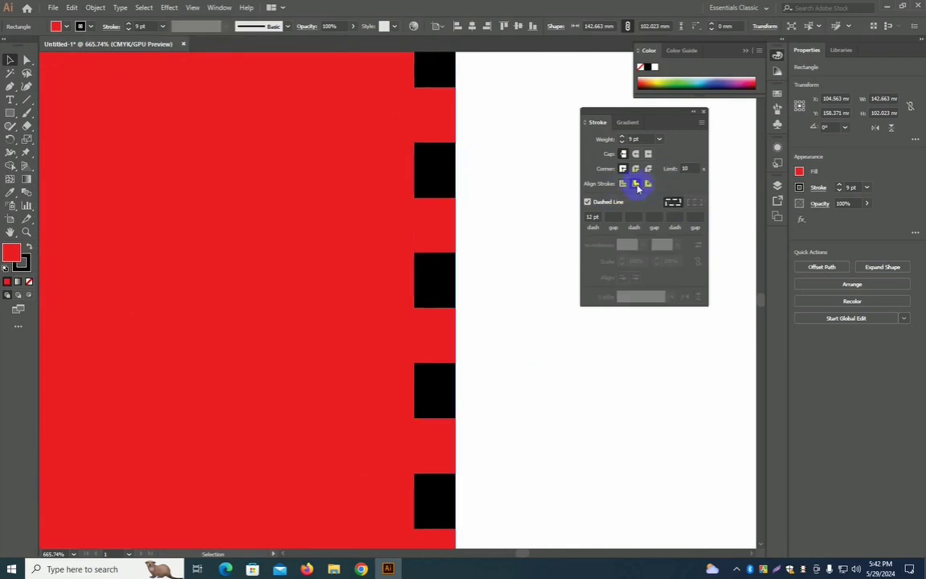
click(648, 185)
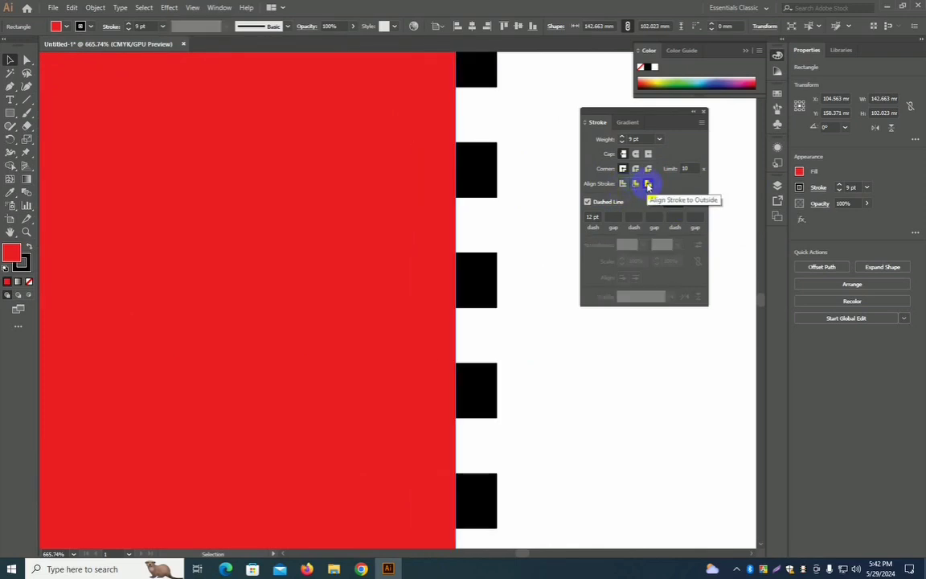
Return the rectangle's stroke to center alignment and align its dashes to corners and path ends
click(622, 184)
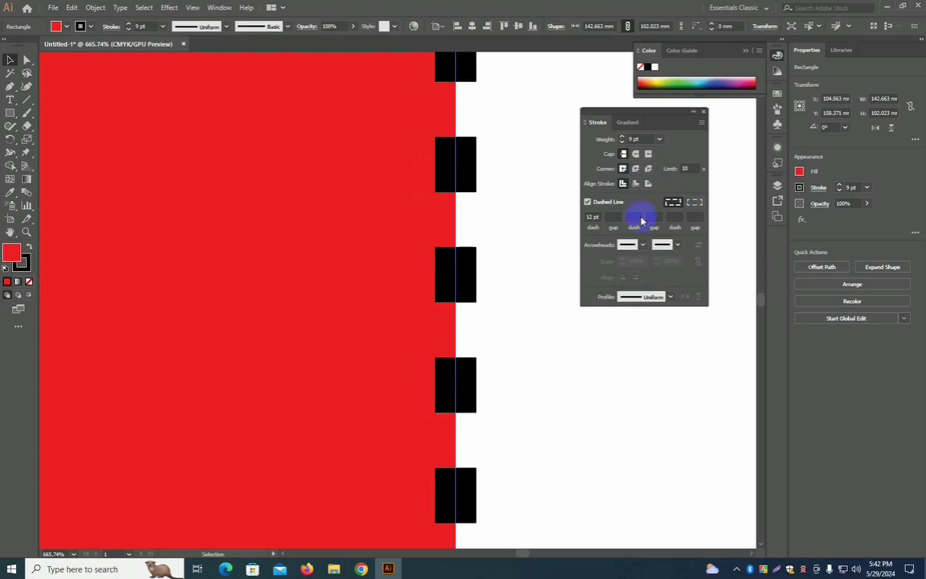
click(696, 203)
click(343, 199)
drag(525, 207, 254, 200)
key(v)
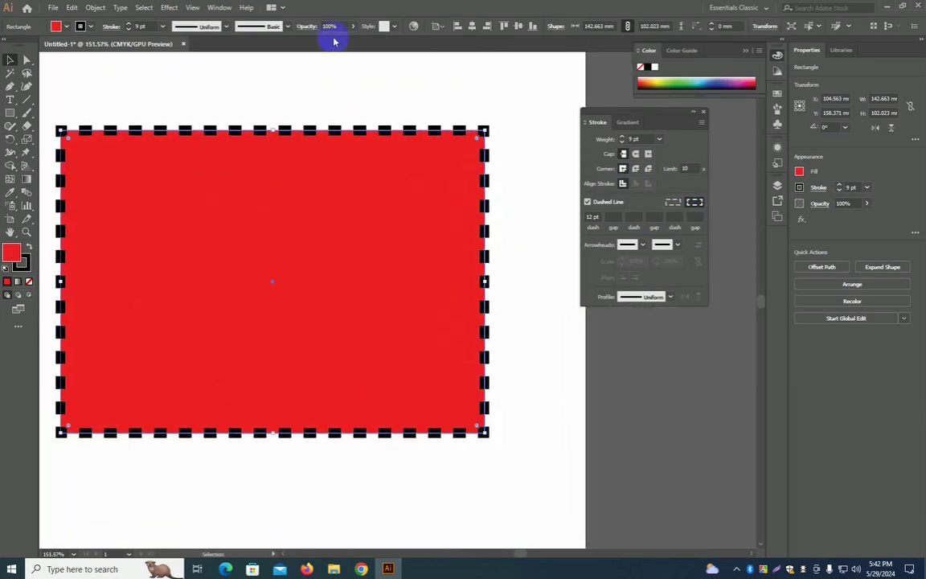
Set the rectangle's stroke weight to 6 pt and check the dashes at the corners with the rectangle deselected
click(129, 29)
click(129, 29)
click(129, 29)
scroll(473, 192, left, 2)
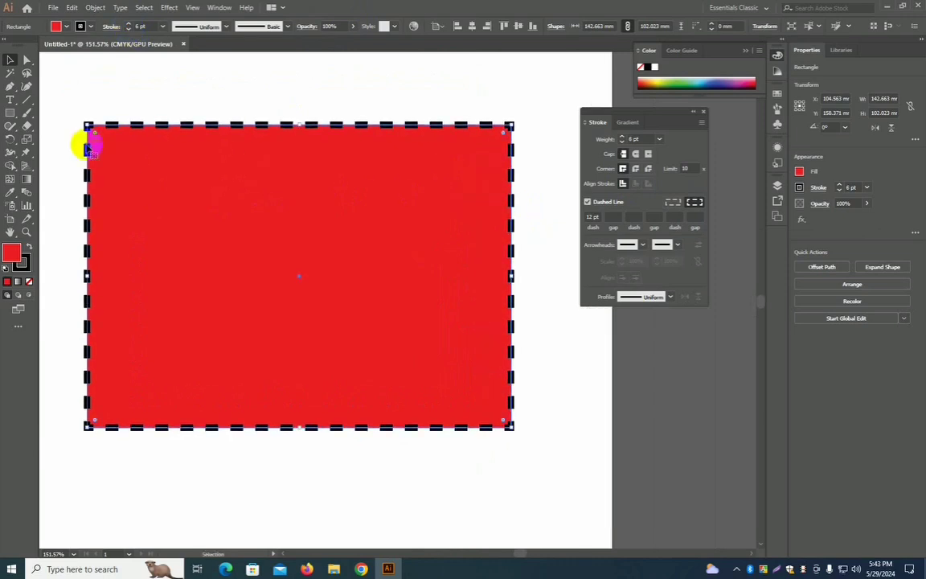
click(97, 101)
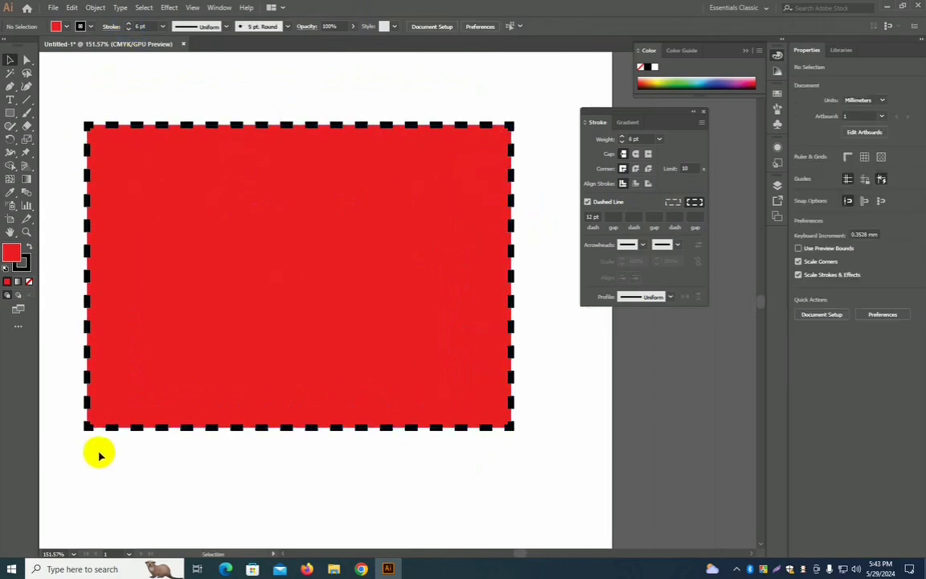
click(450, 160)
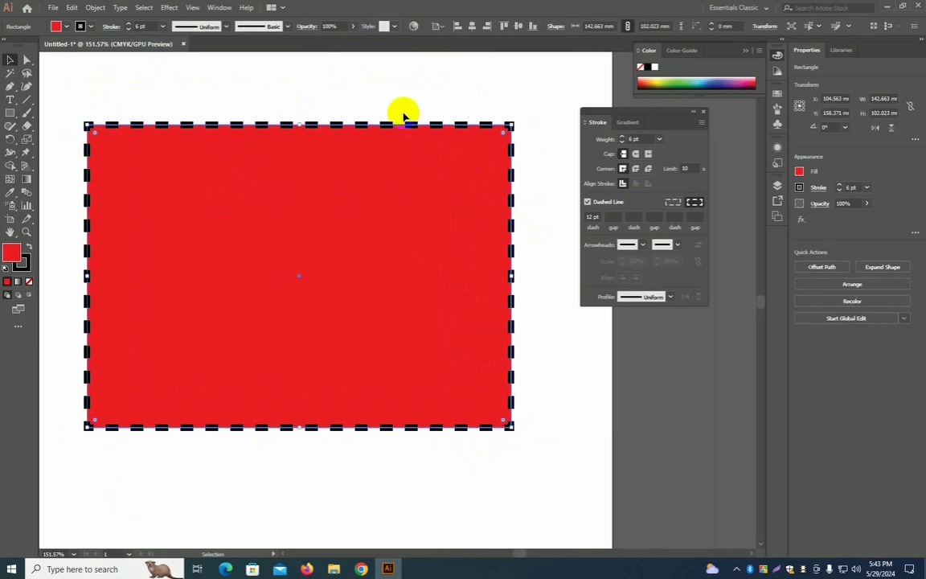
Switch the dashes to exact dash and gap lengths for comparison, and return them to corner and path-end alignment
click(696, 203)
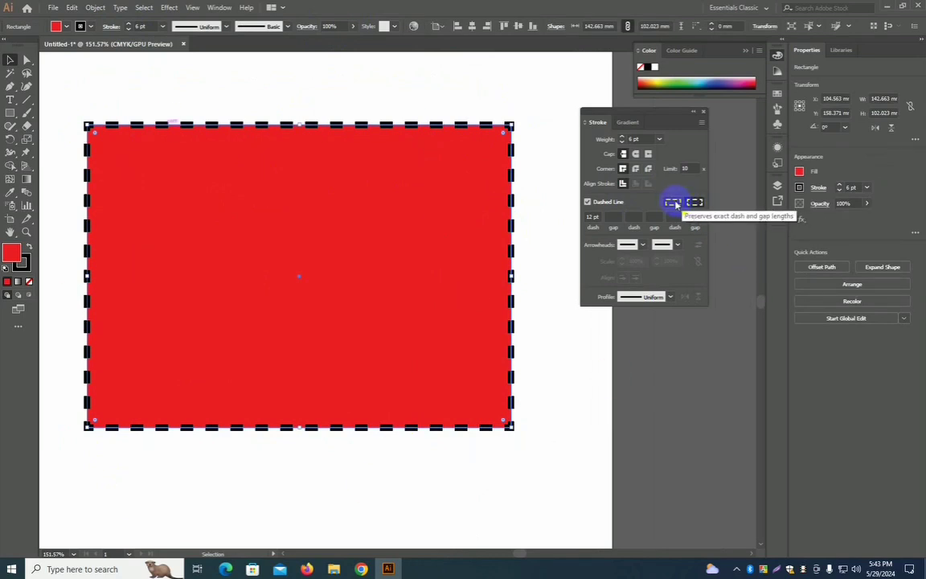
click(674, 202)
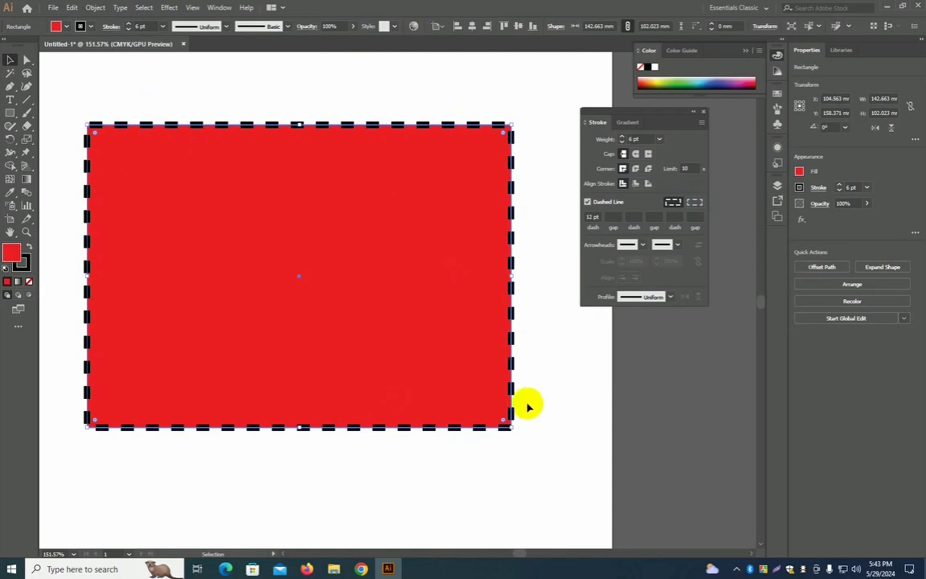
click(519, 473)
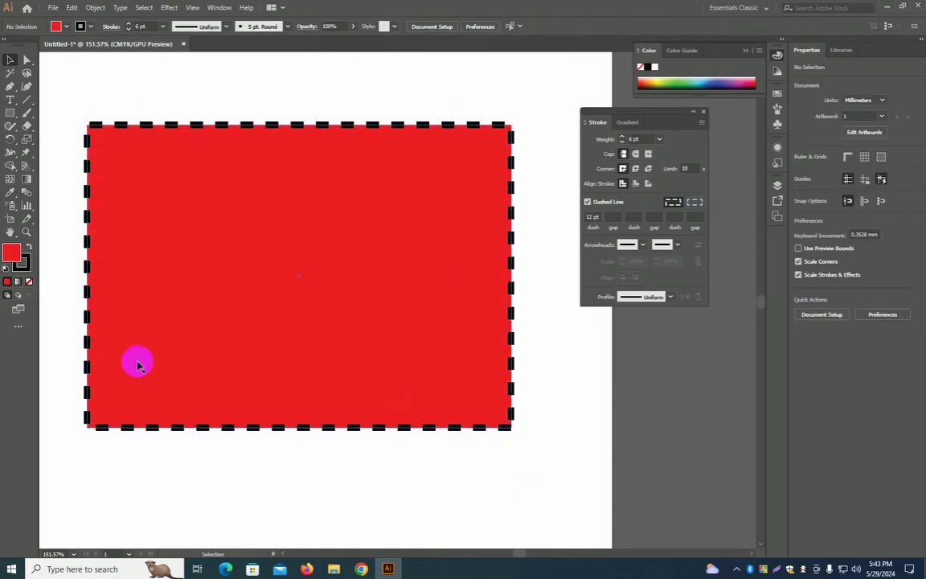
click(431, 239)
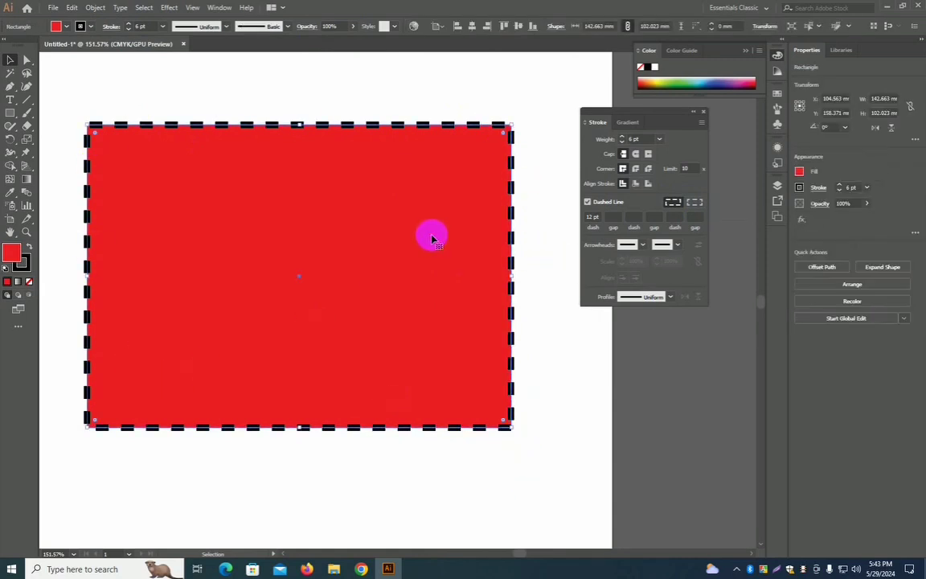
click(701, 204)
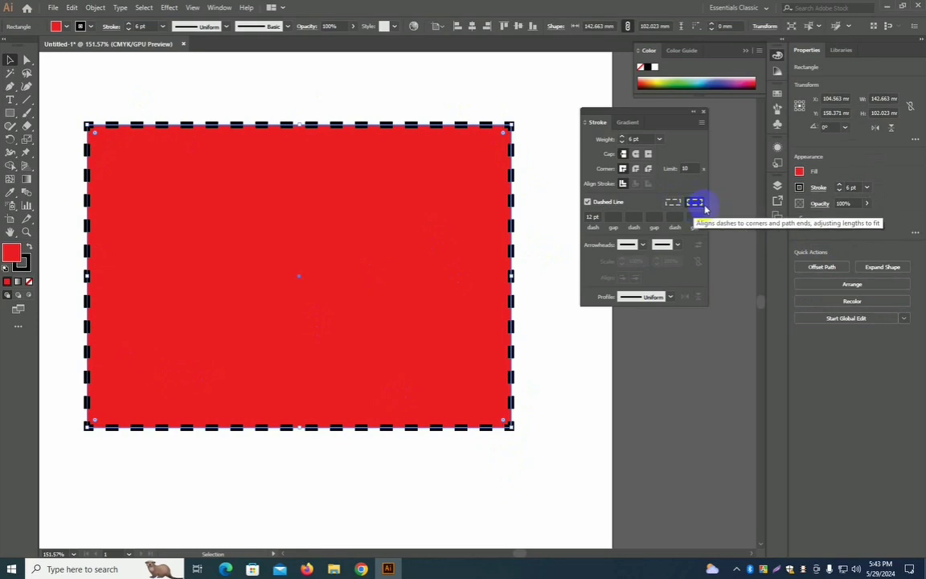
Set the rectangle's stroke weight to 7 pt and inspect the dashed outline
scroll(504, 196, up, 2)
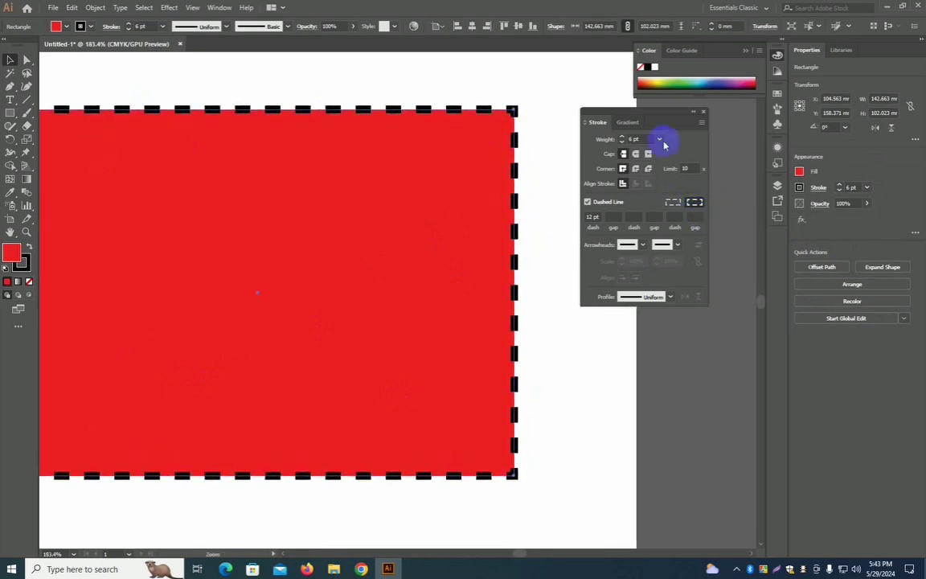
click(621, 138)
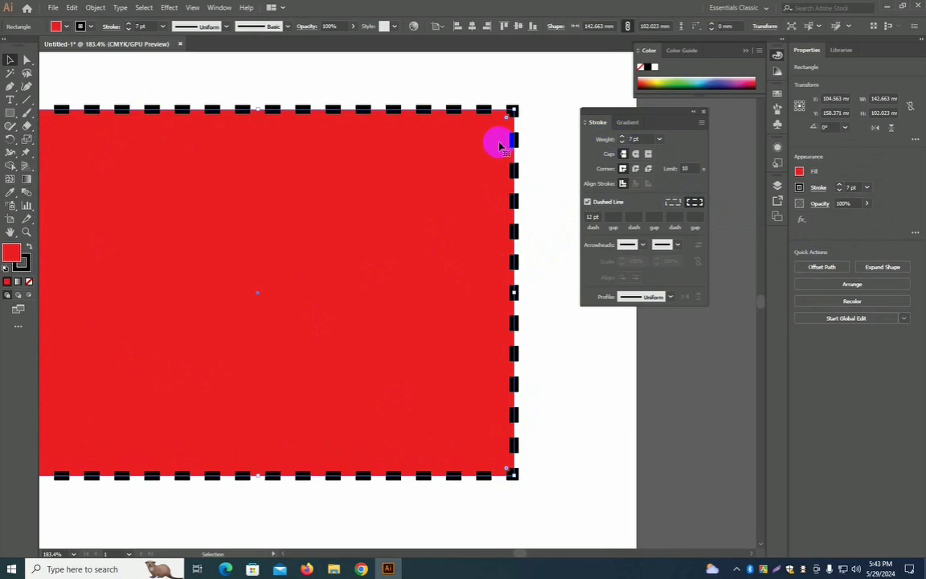
drag(434, 244, 349, 221)
drag(288, 221, 317, 221)
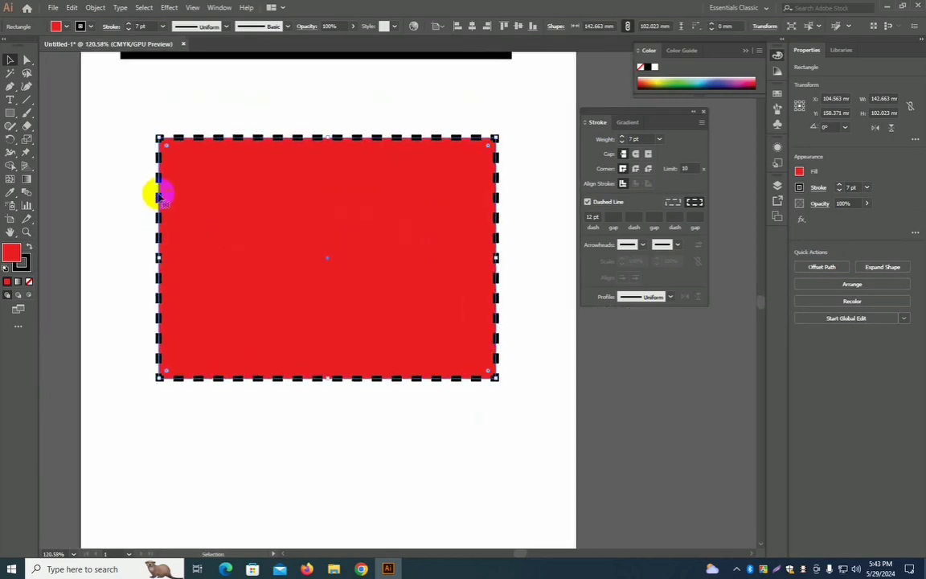
click(159, 196)
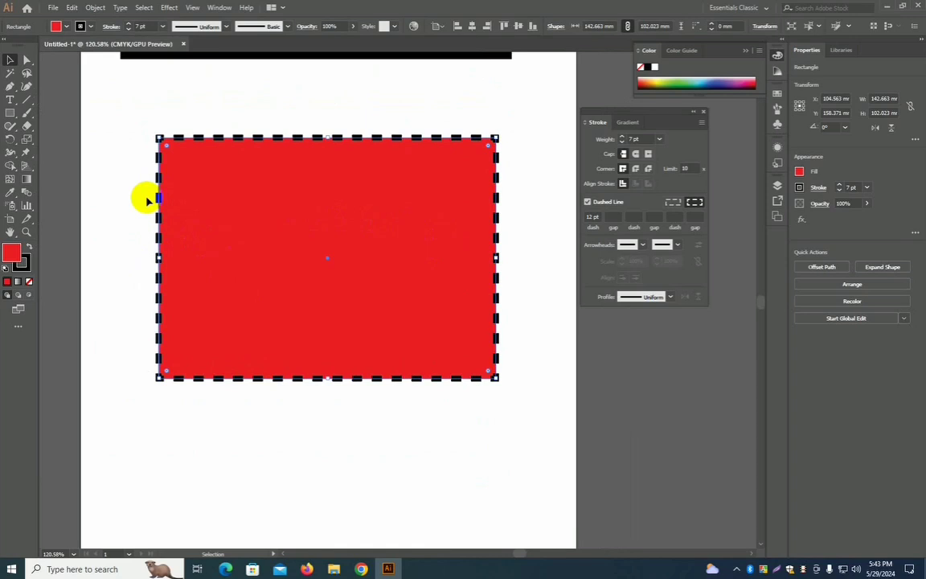
Reduce the dash length gradually to 0 pt while watching the rectangle's right edge up close
click(599, 217)
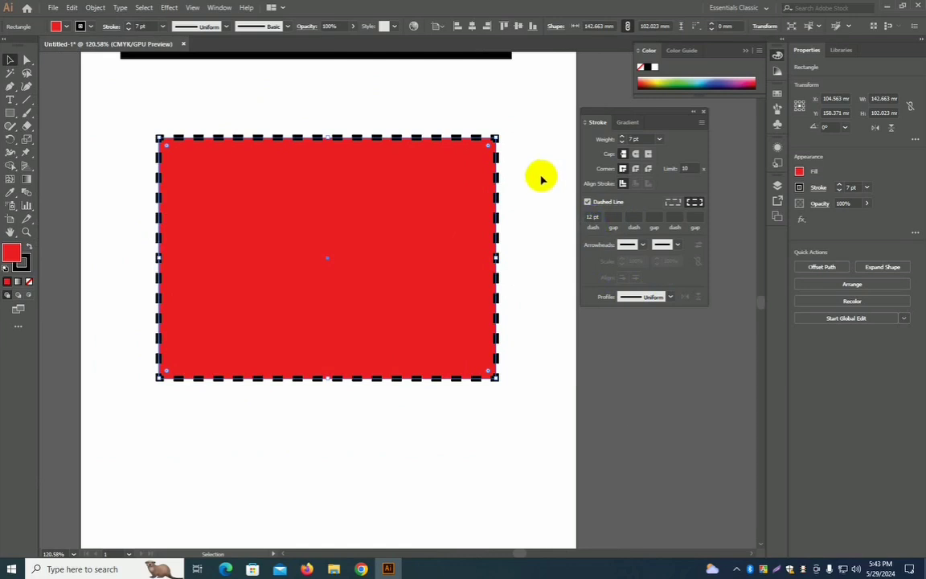
drag(508, 238, 699, 299)
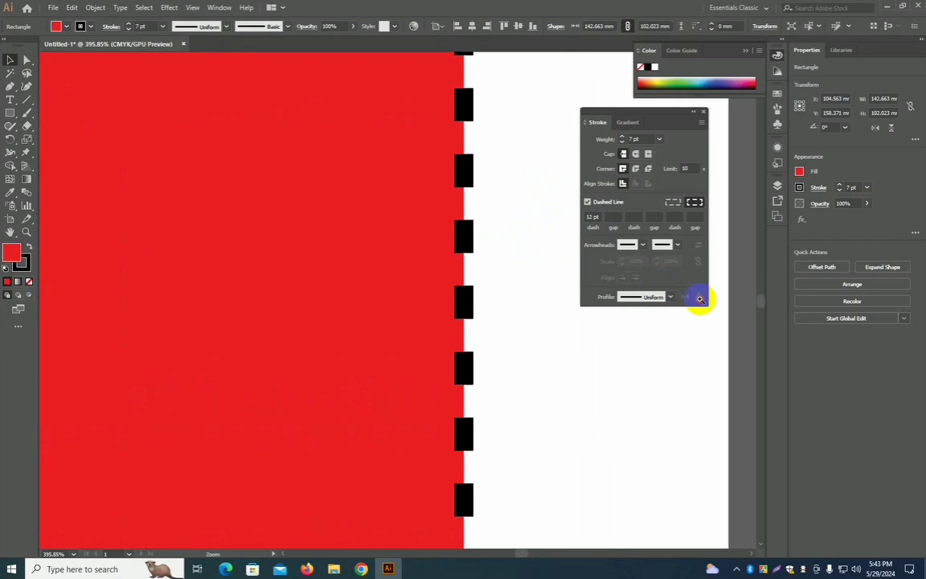
click(465, 232)
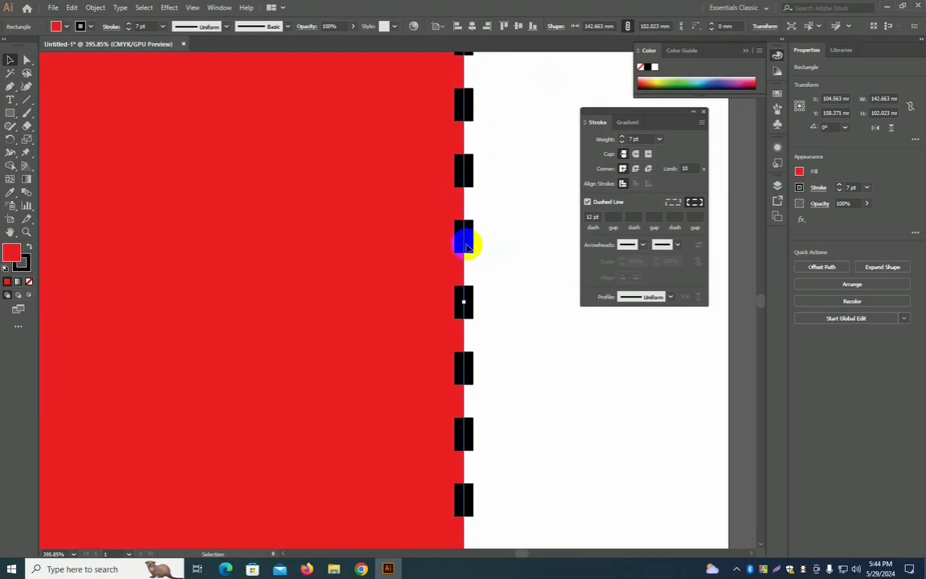
click(592, 217)
key(Down)
key(Down)
key(Down)
key(Down)
key(Down)
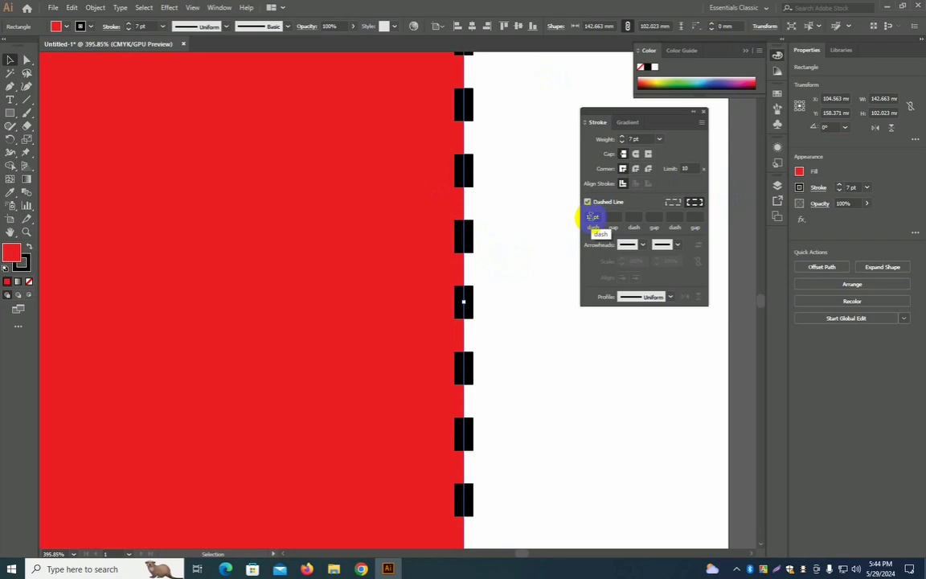
key(Down)
key(Down)
key(Down)
key(Down)
key(Down)
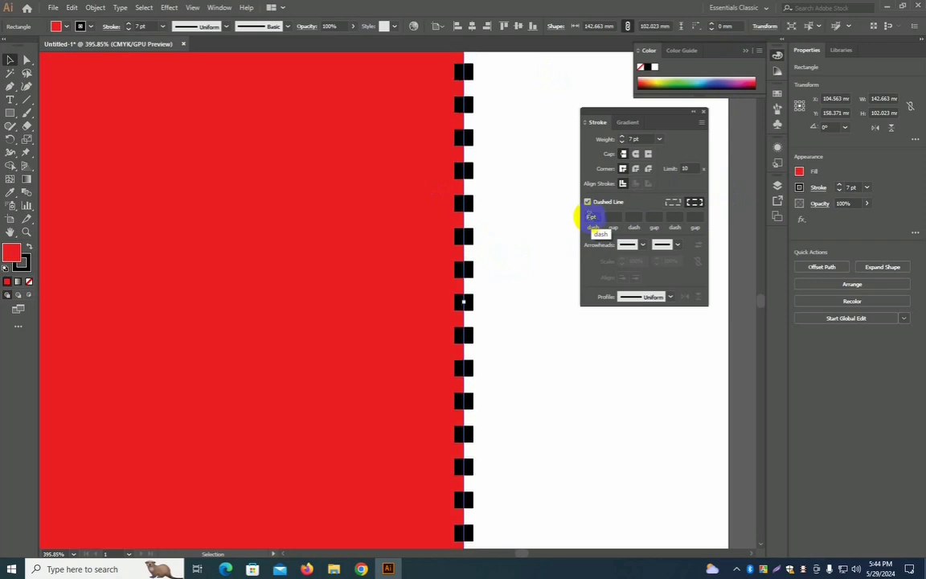
click(613, 227)
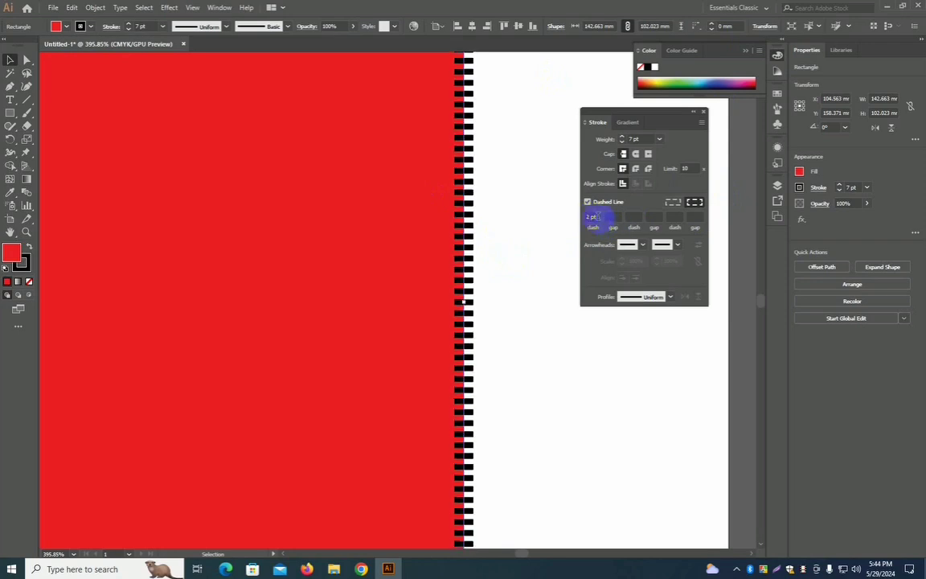
key(Down)
key(Down)
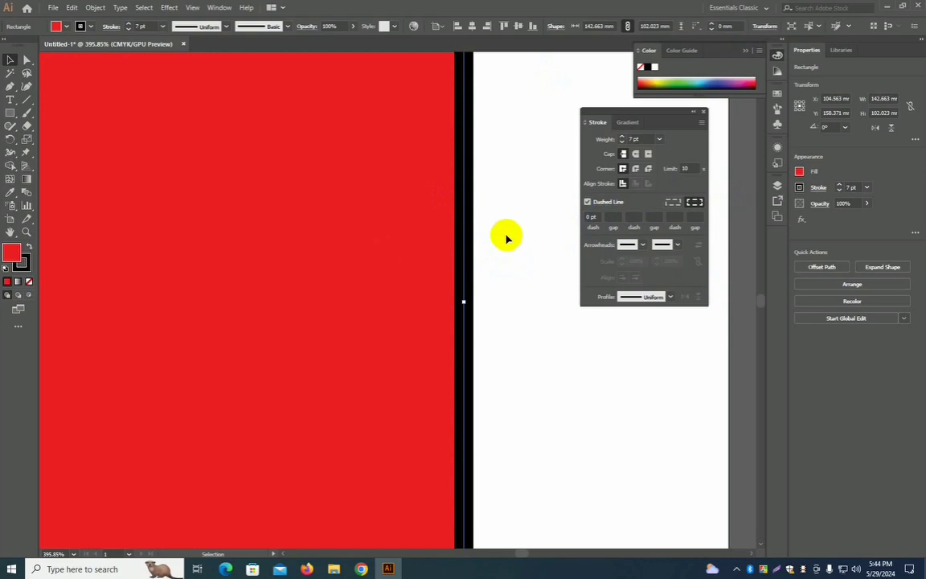
Increase the dash length gradually to 15 pt
click(592, 218)
key(Up)
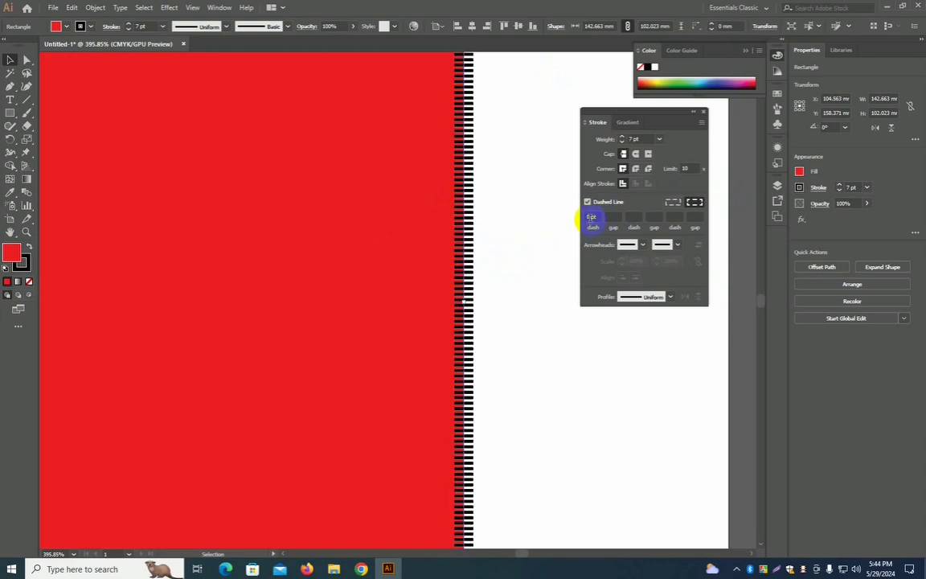
click(460, 228)
click(593, 218)
key(Up)
key(Up)
key(Up)
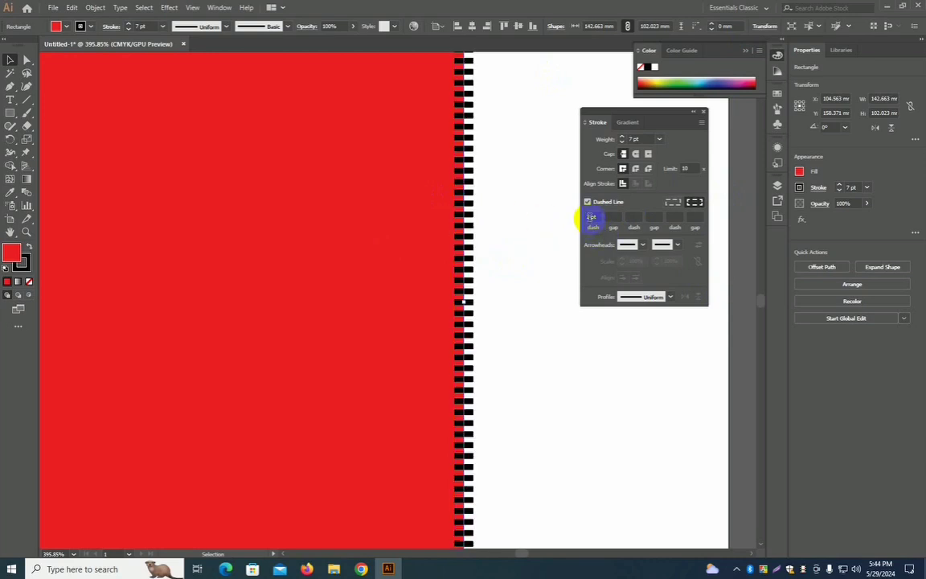
key(Up)
key(Up)
key(Up)
key(Up)
key(Up)
key(Up)
key(Up)
key(Up)
key(Up)
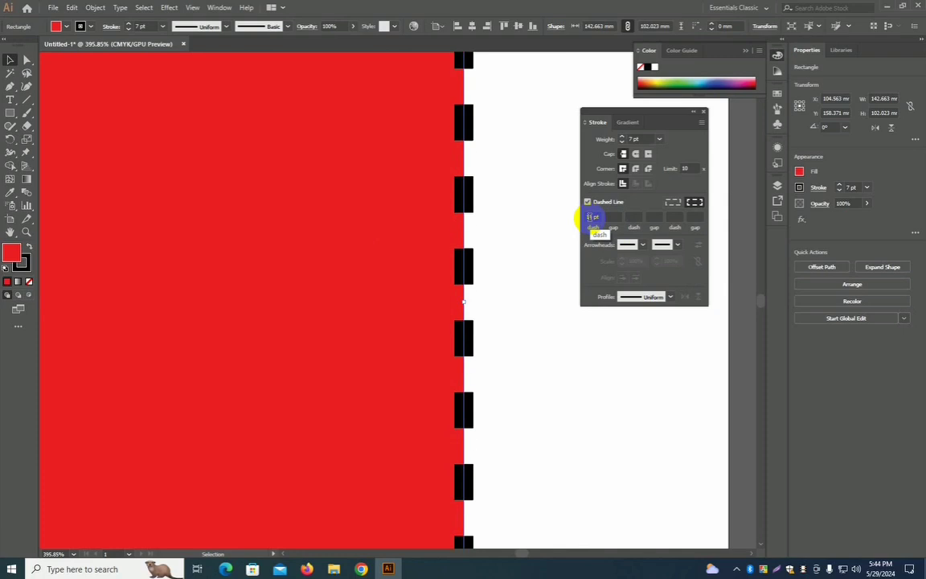
click(593, 218)
key(Up)
key(Up)
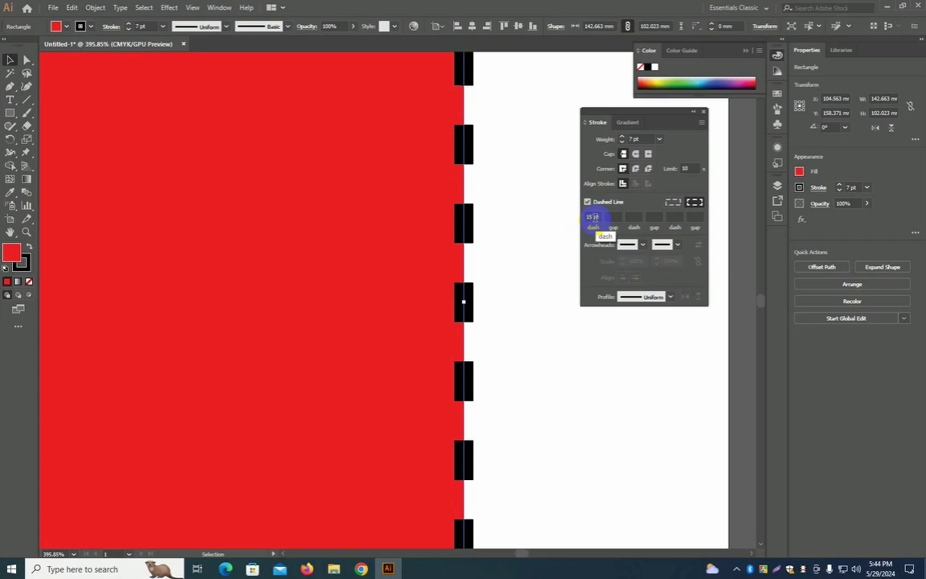
click(454, 174)
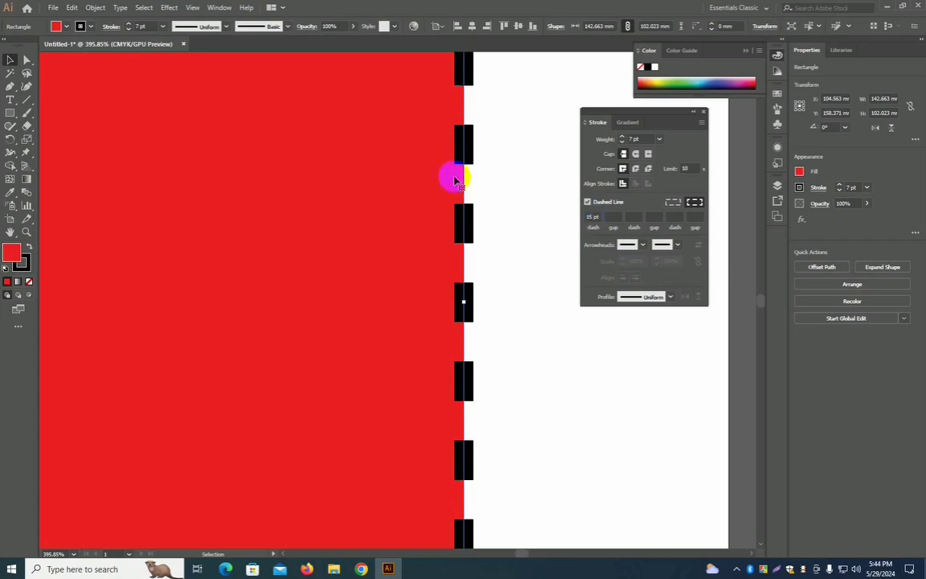
Try gap lengths of 0 pt and 1 pt between the 15 pt dashes
click(621, 219)
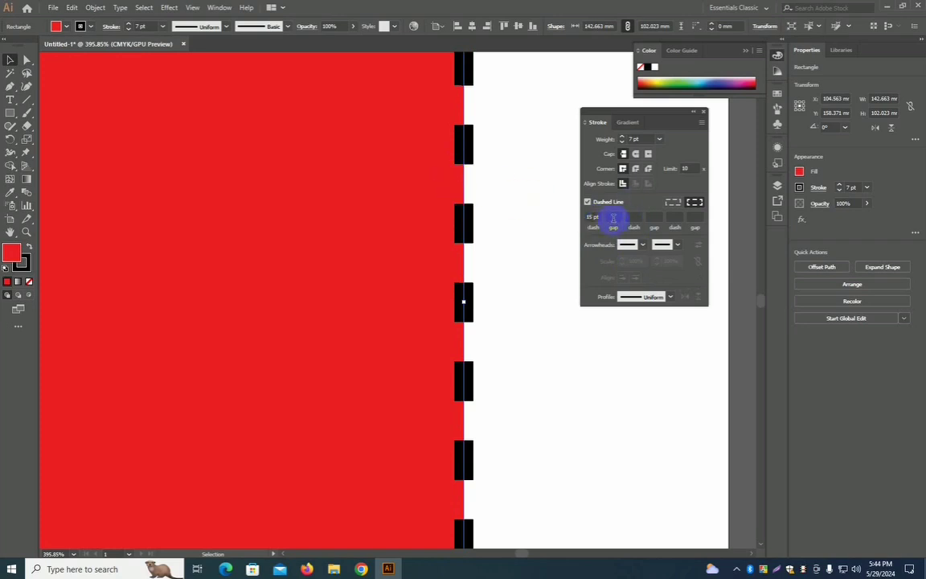
text(0)
key(Return)
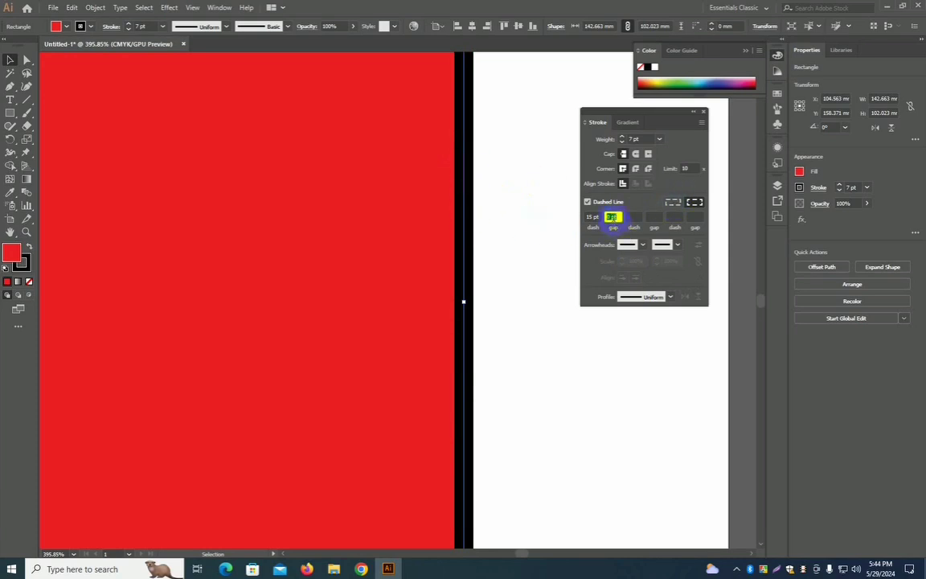
text(1)
key(Return)
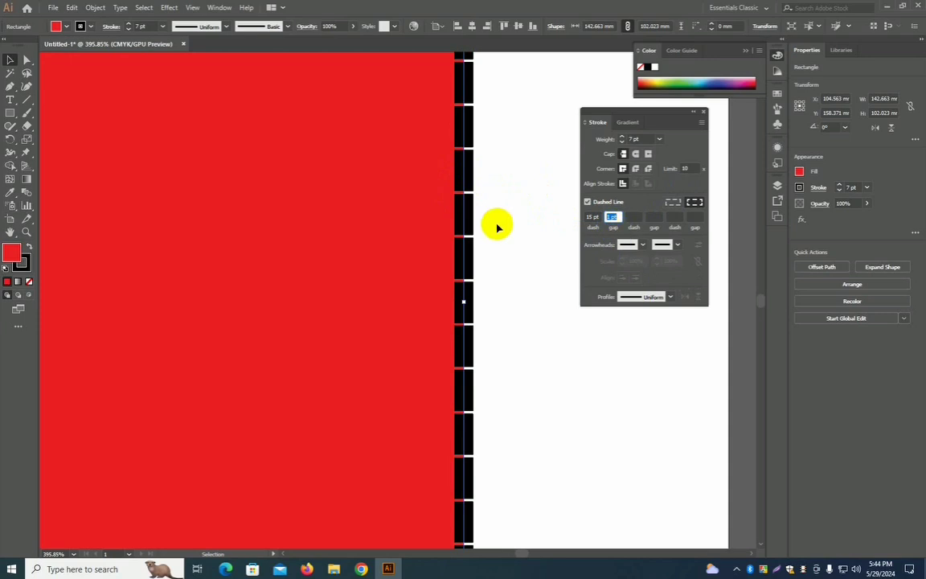
Increase the first gap length gradually to 18 pt and inspect the spacing along the rectangle's outline
scroll(617, 217, up, 4)
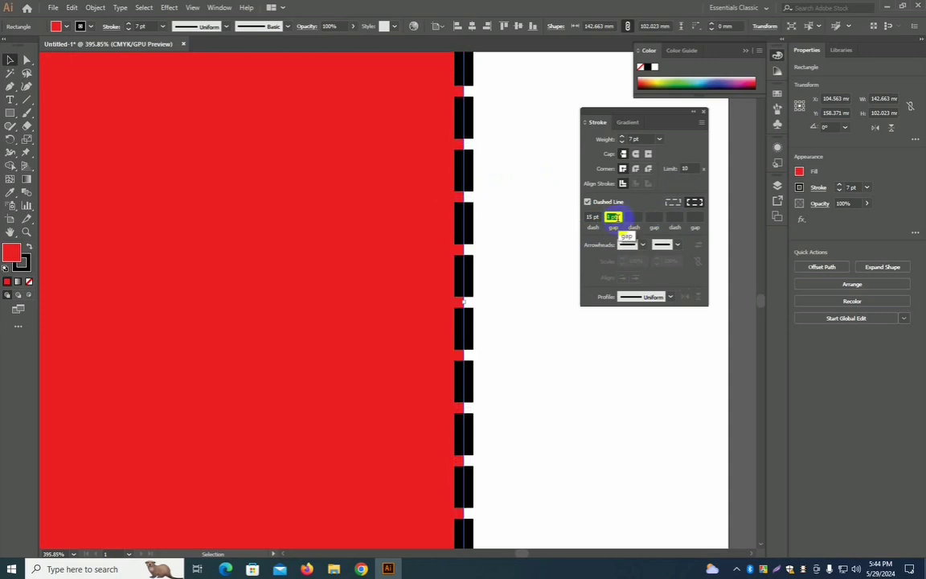
scroll(613, 217, up, 7)
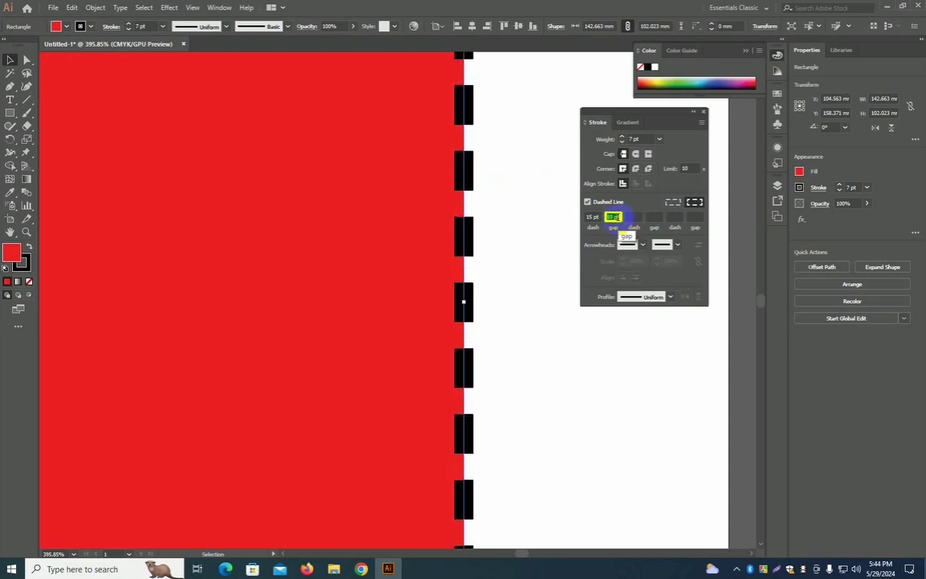
scroll(613, 217, up, 6)
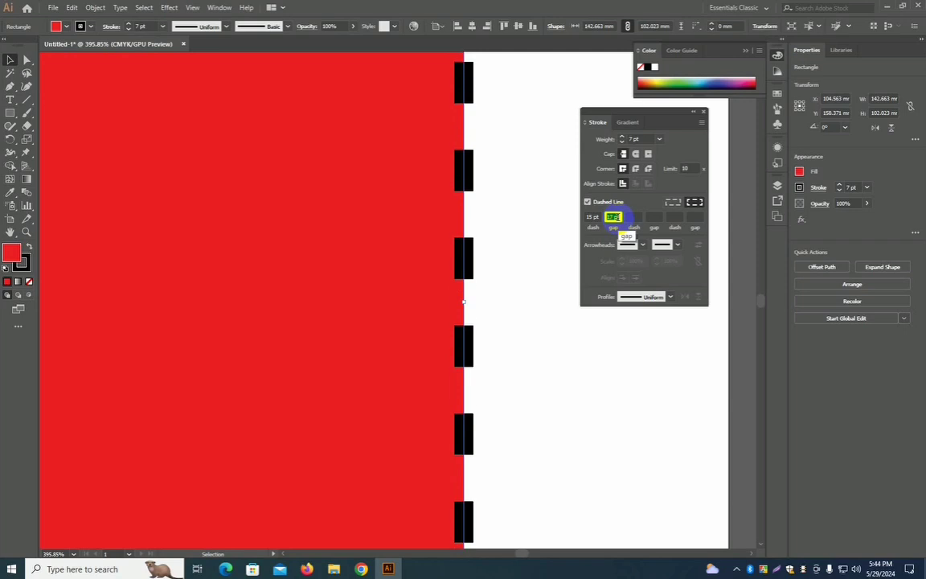
click(434, 242)
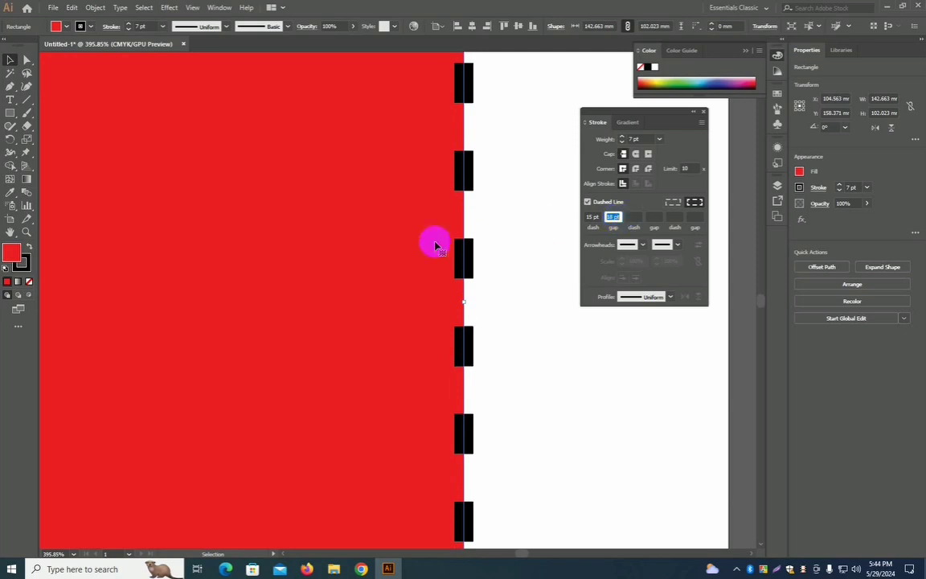
key(z)
alt+click(496, 219)
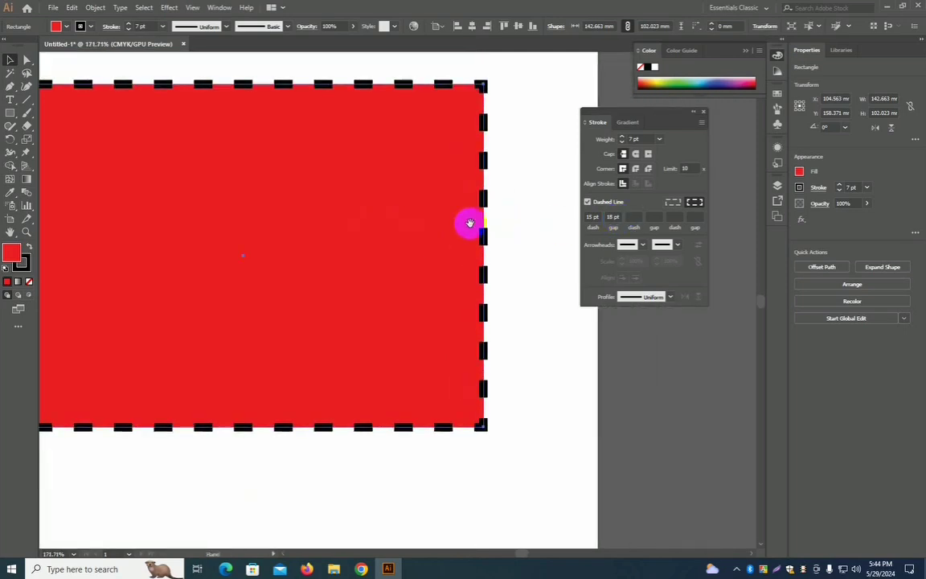
drag(471, 221, 517, 228)
key(v)
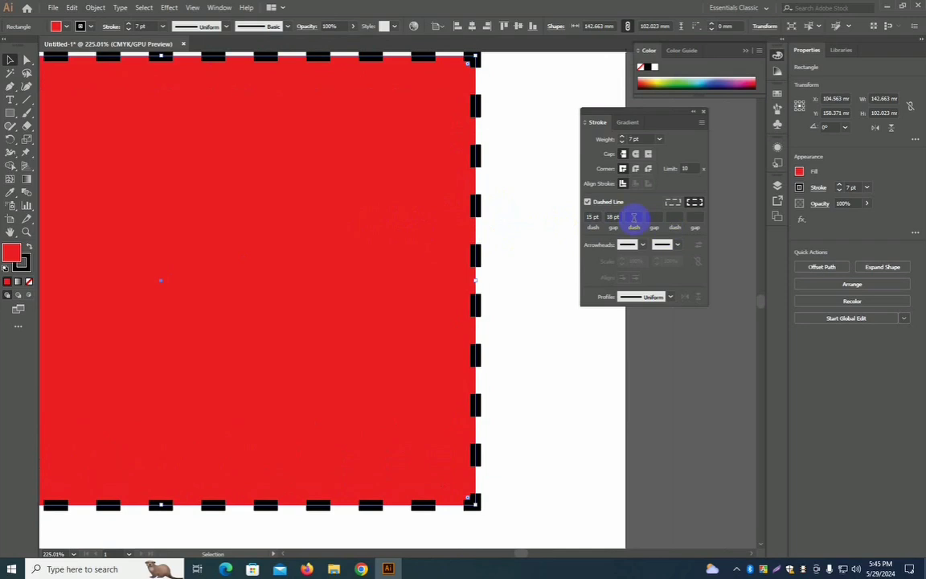
Set the rectangle stroke's second dash to 8 pt and the second gap to 5 pt
click(635, 217)
text(4)
key(Return)
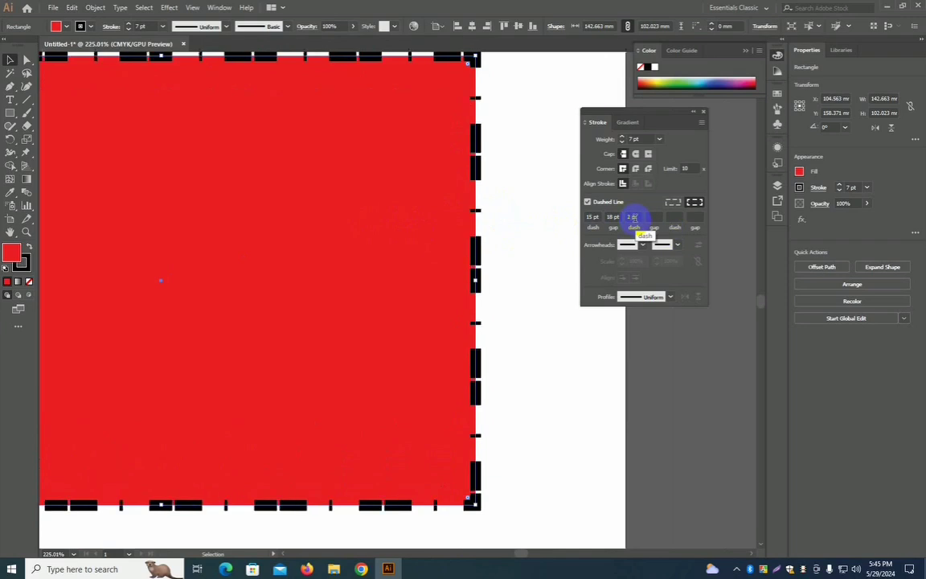
text(8)
key(Return)
click(649, 216)
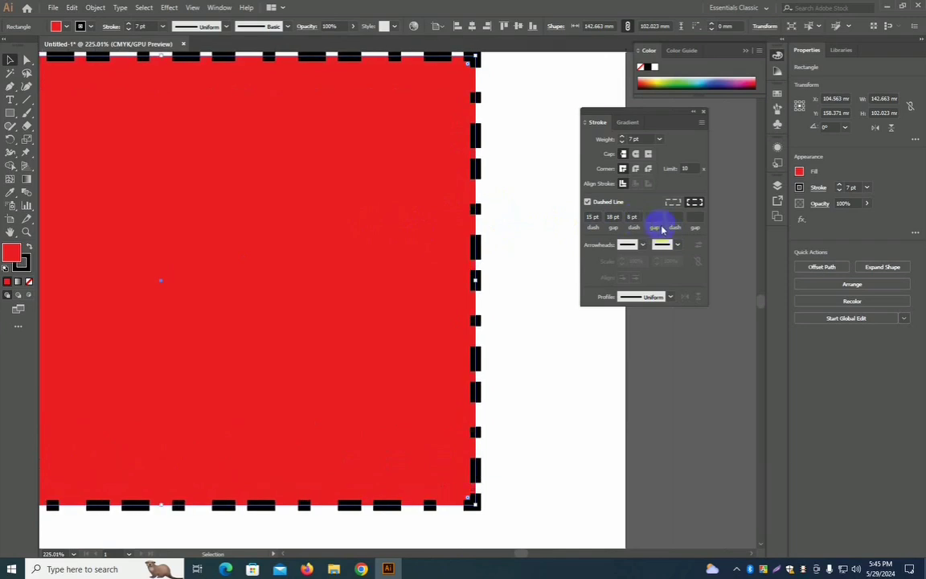
scroll(654, 217, up, 5)
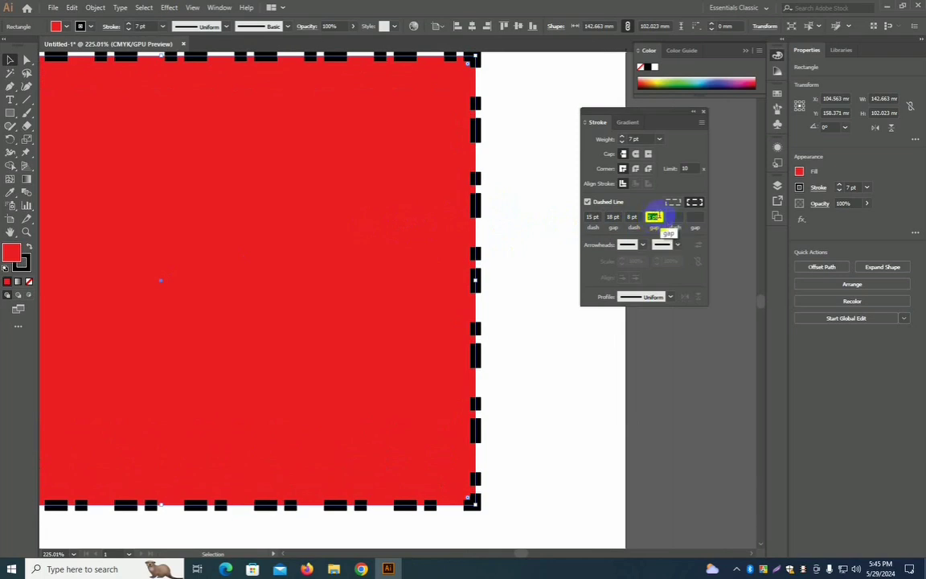
Set the stroke's third dash to 4 pt and the third gap to 4 pt
click(674, 217)
scroll(676, 217, up, 1)
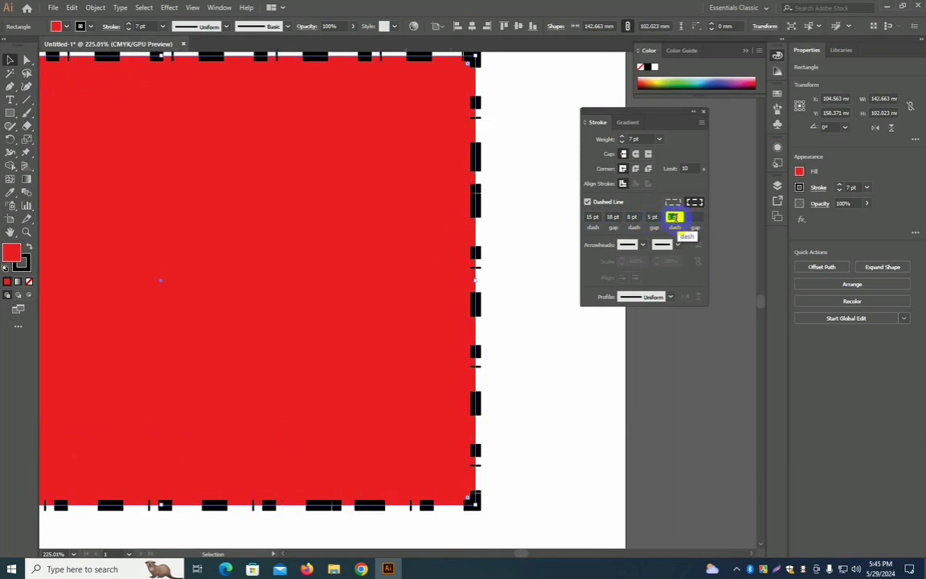
scroll(674, 217, up, 3)
click(693, 218)
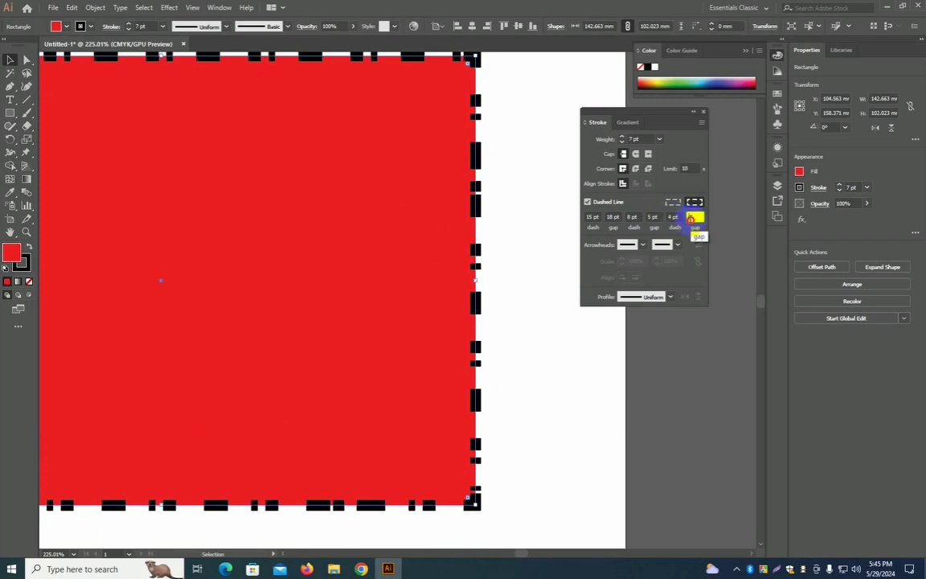
scroll(690, 218, up, 3)
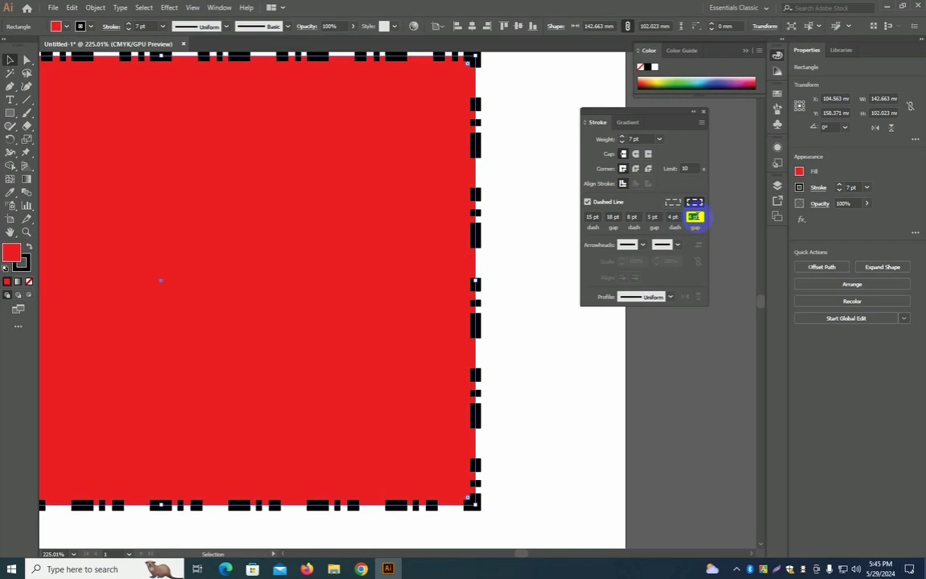
Examine the repeating dashes and gaps along the rectangle's right edge and compare each with its dash or gap setting
drag(233, 255, 330, 250)
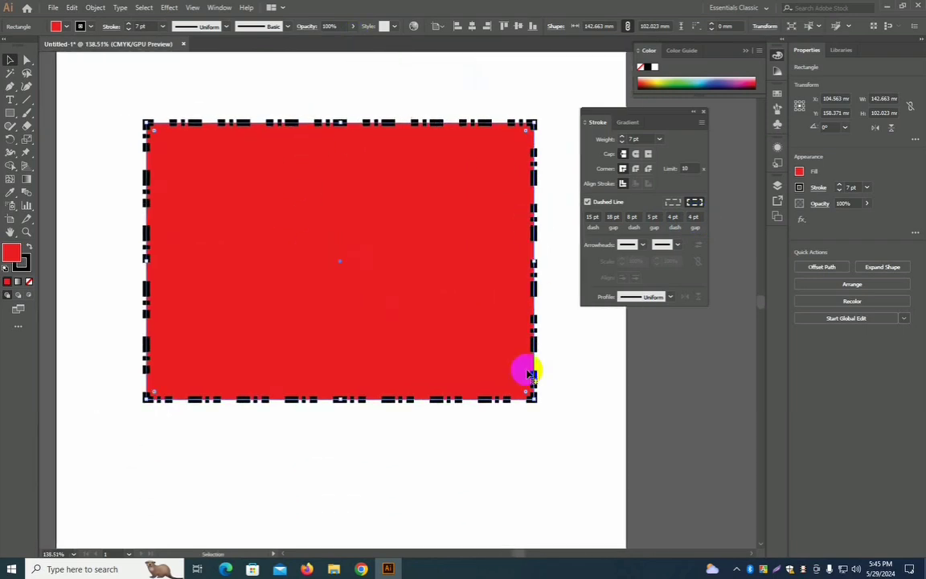
drag(493, 256, 424, 221)
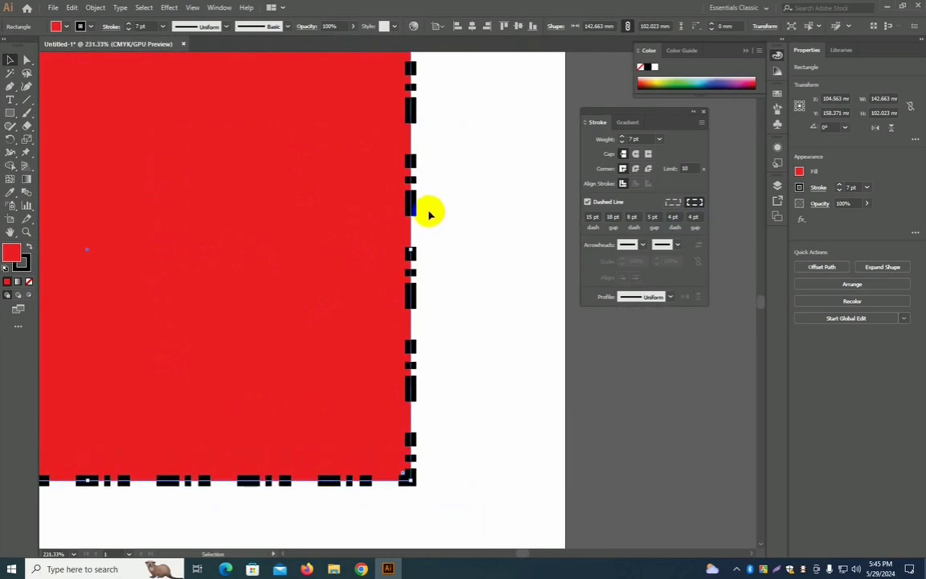
click(410, 253)
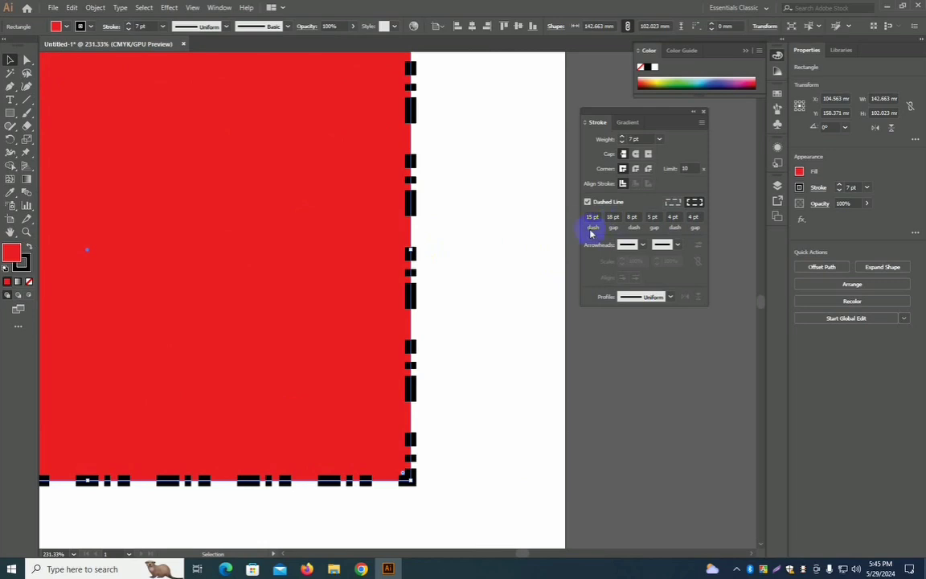
click(409, 254)
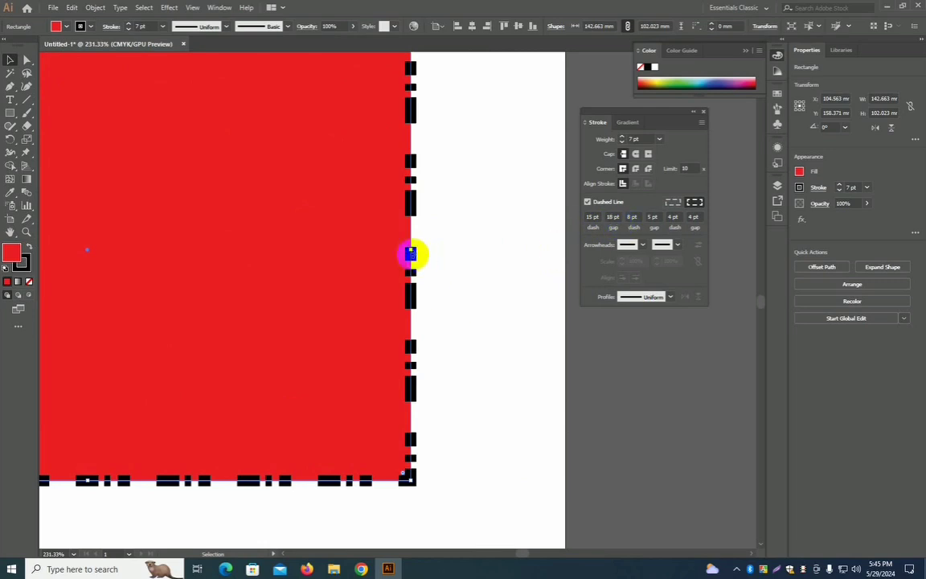
click(409, 279)
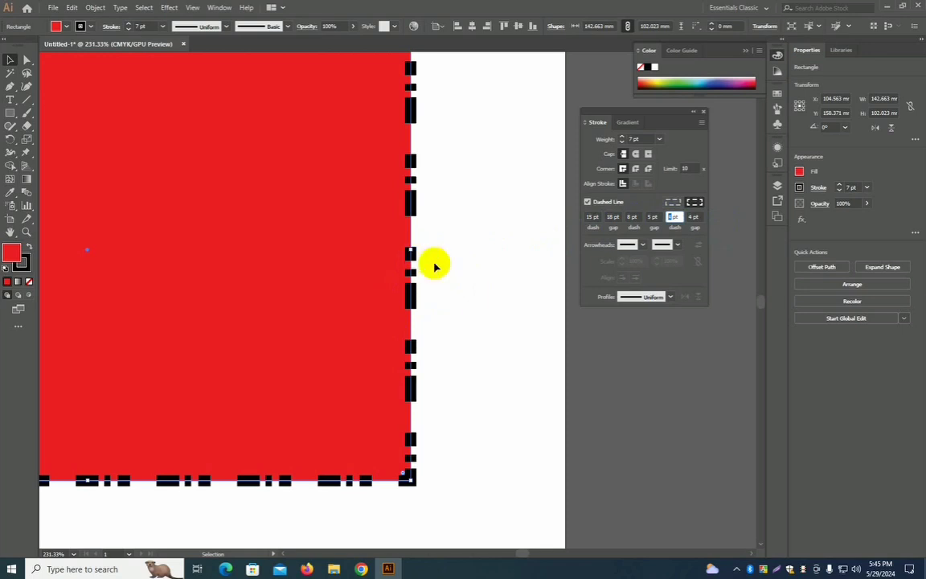
click(650, 217)
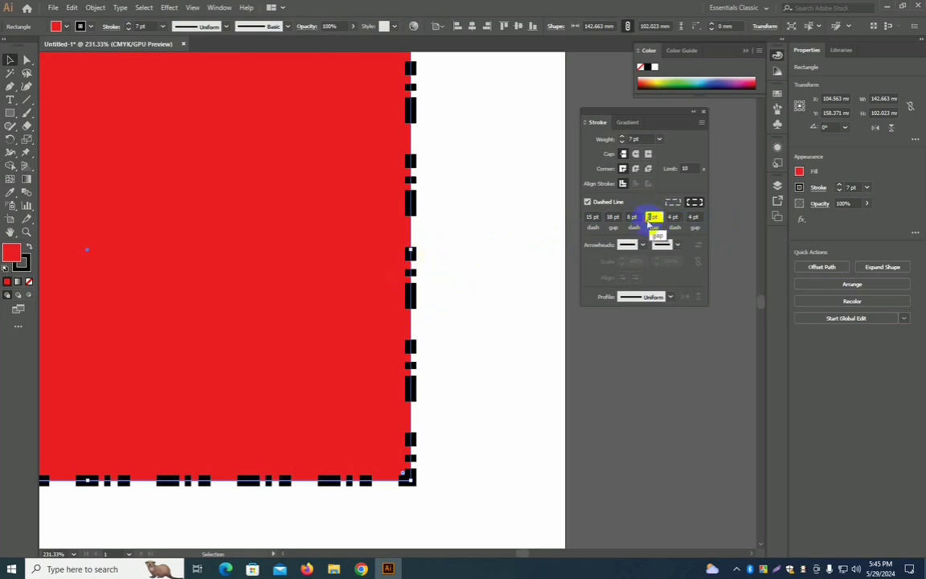
click(410, 256)
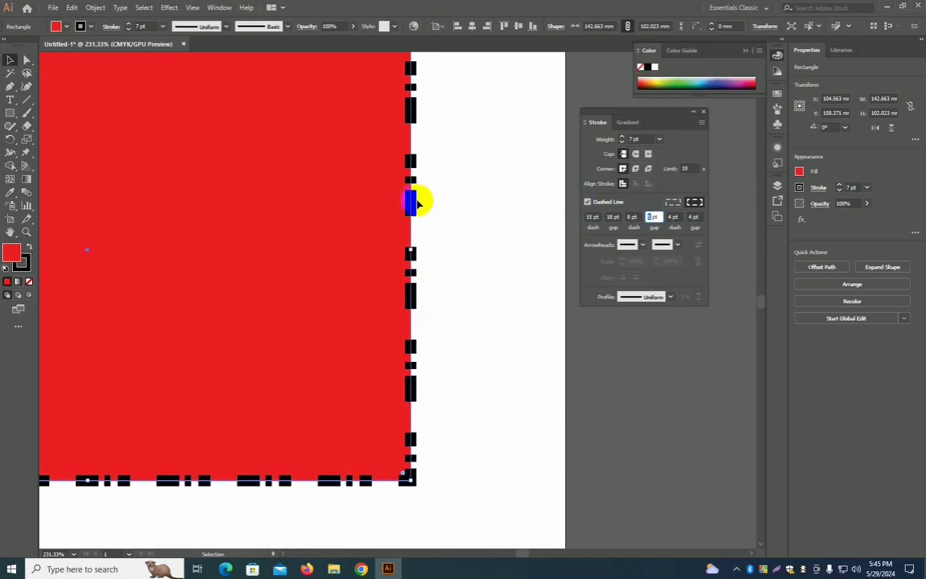
click(411, 242)
click(613, 217)
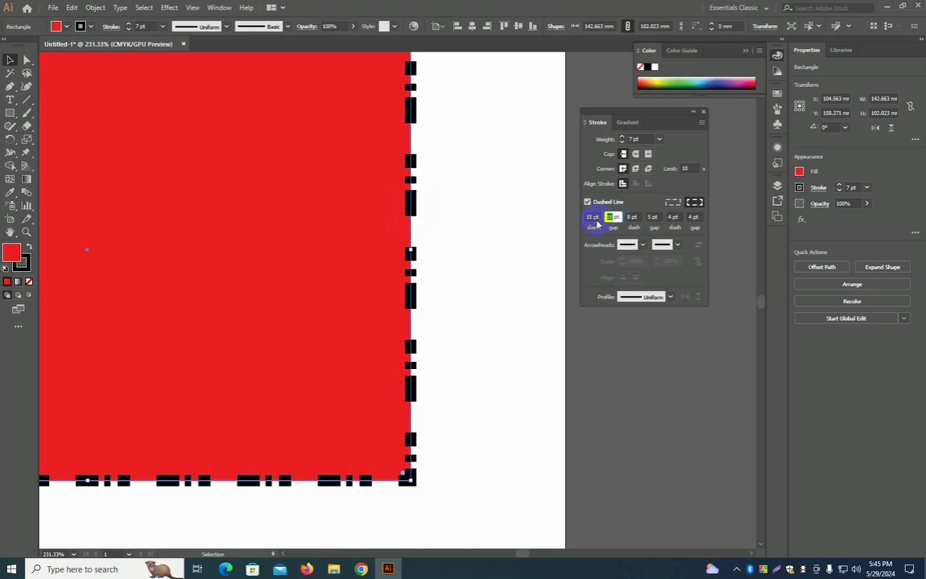
click(444, 287)
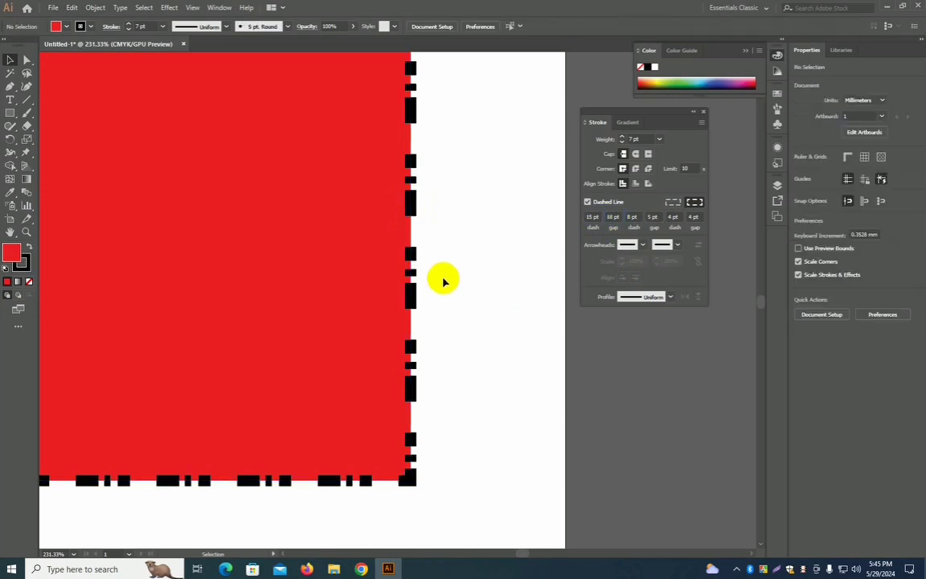
Try setting the second and third dash and gap lengths to 0 pt without the rectangle selected
key(ctrl+space)
drag(364, 200, 331, 215)
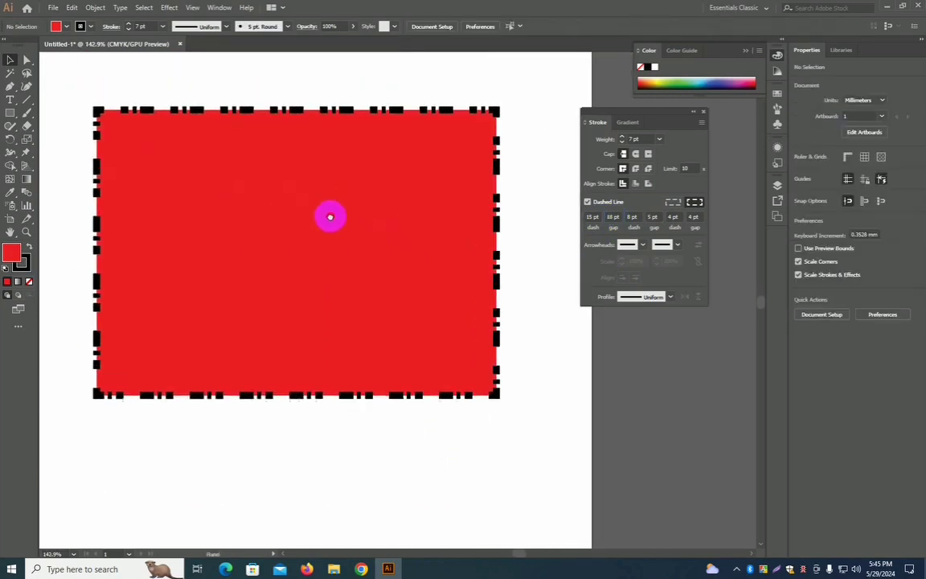
click(695, 217)
text(8)
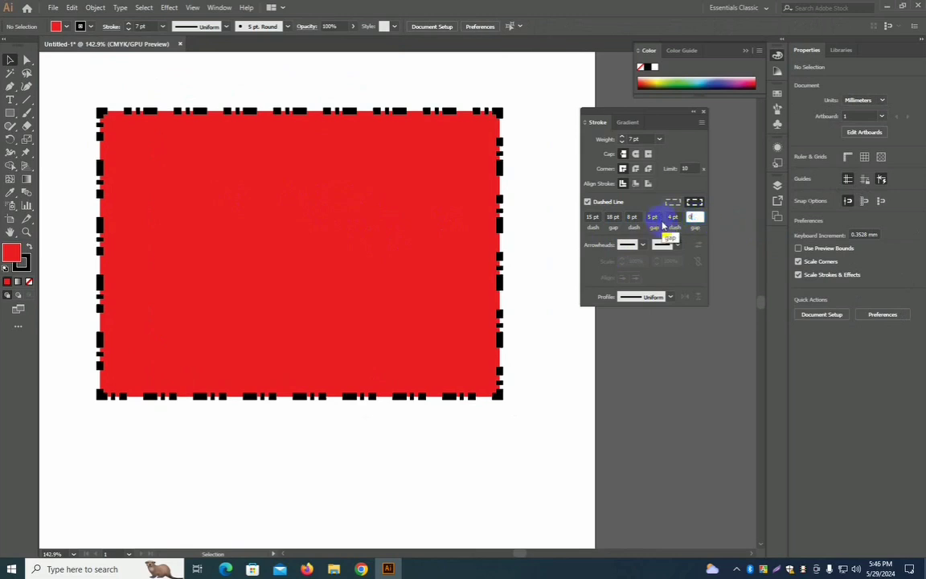
click(673, 217)
click(632, 217)
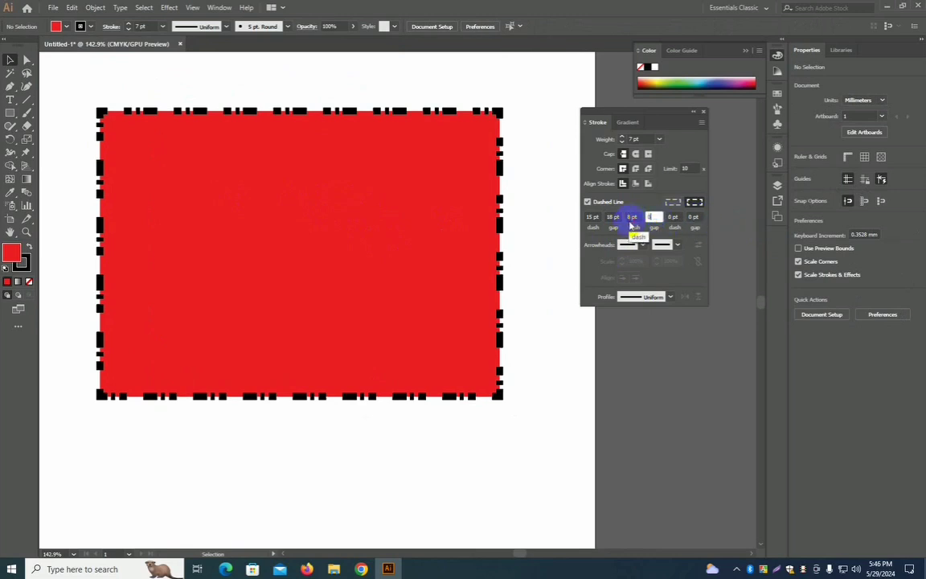
text(0)
key(Return)
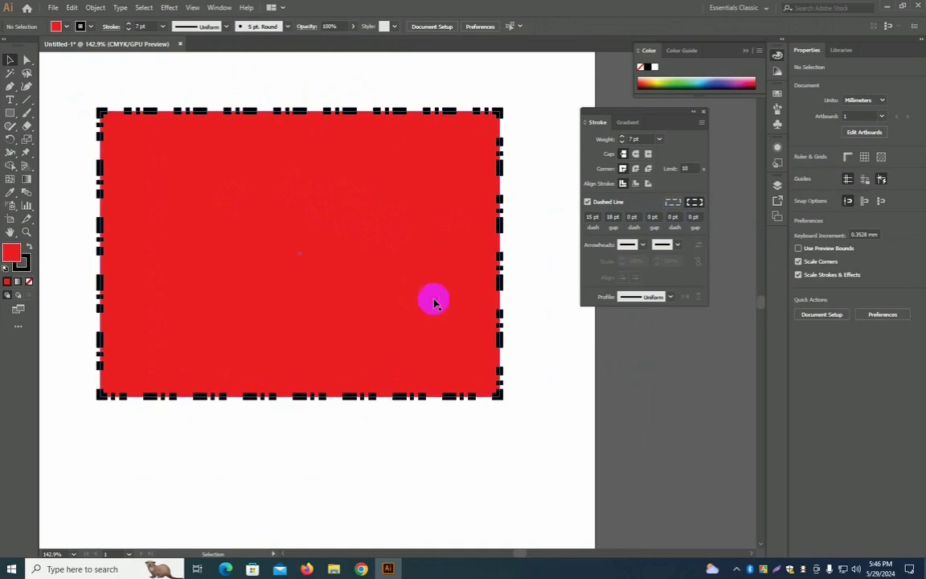
Select the rectangle, set its second and third dash and gap lengths to 0 pt, and deselect it
click(430, 302)
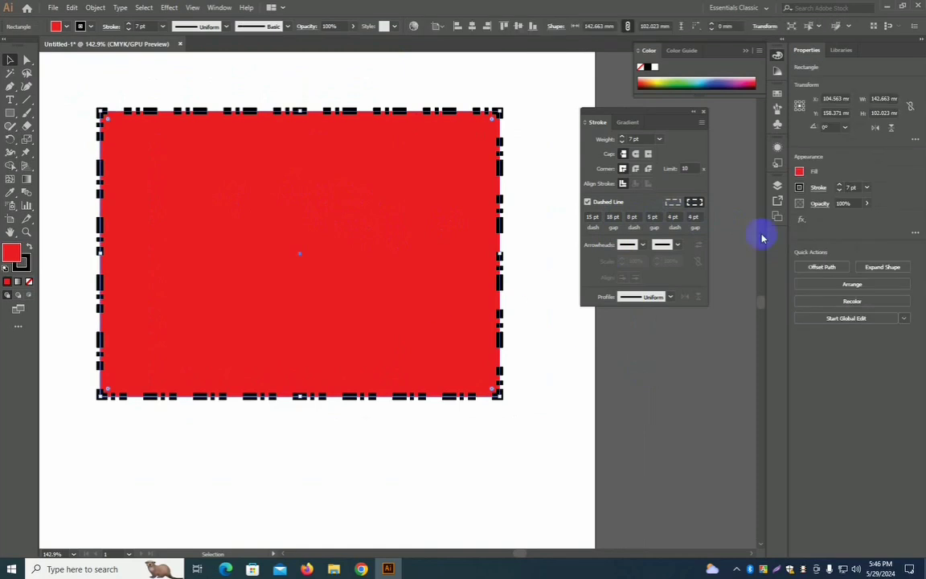
text(0)
click(674, 217)
click(654, 217)
text(0)
click(633, 217)
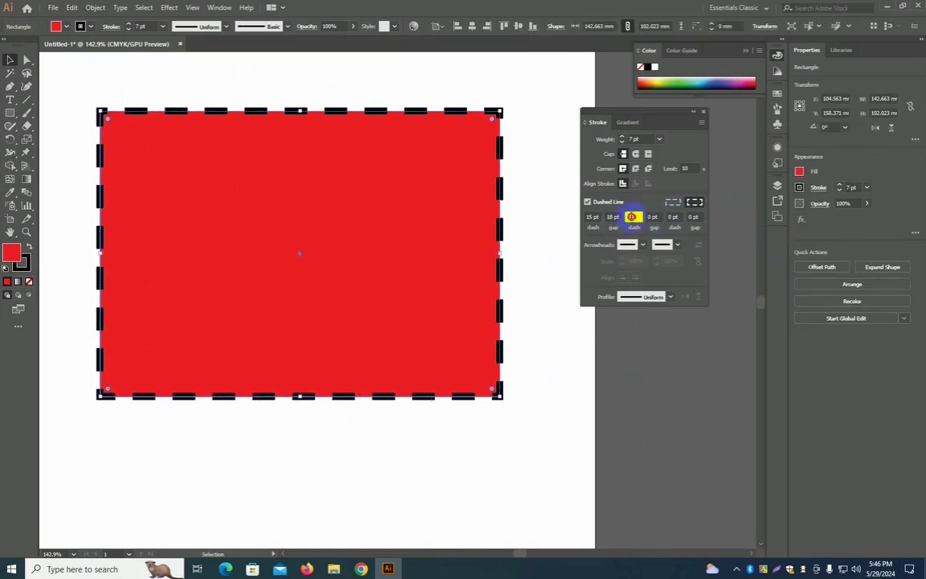
text(0)
key(Return)
click(477, 521)
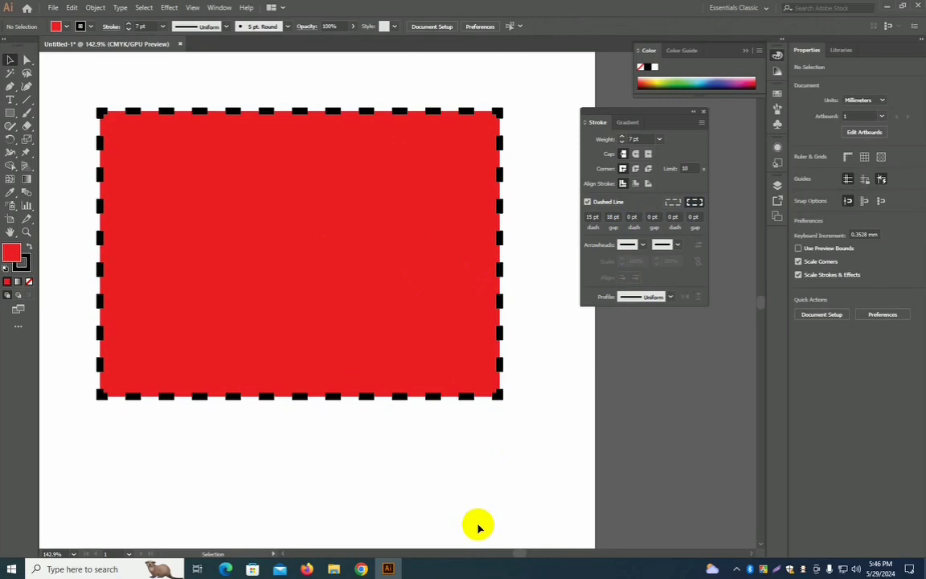
Move the rectangle slightly down and to the right, and set its fill to None
click(182, 243)
drag(266, 224, 280, 243)
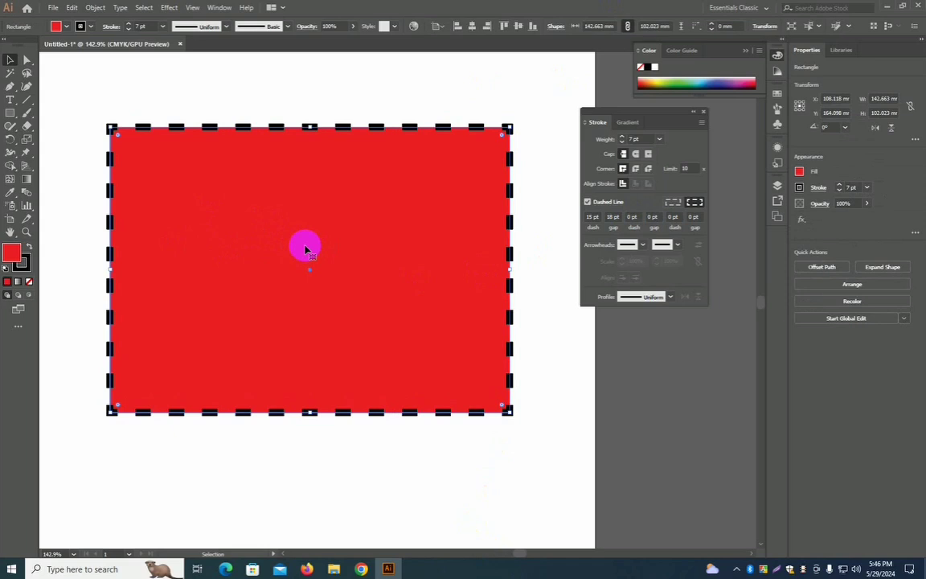
click(6, 253)
click(30, 282)
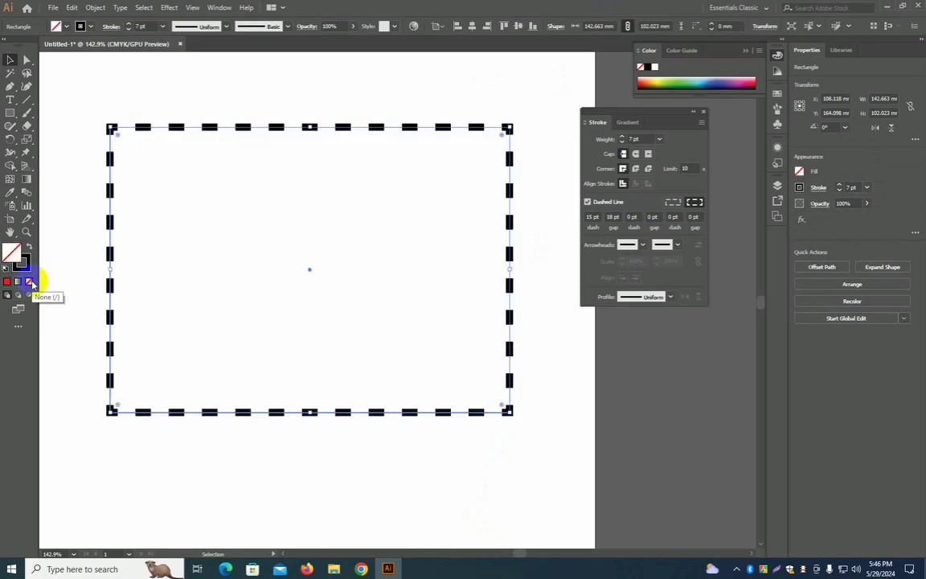
Select the unfilled dashed rectangle and delete it from the artboard
click(212, 98)
drag(211, 98, 370, 233)
key(Delete)
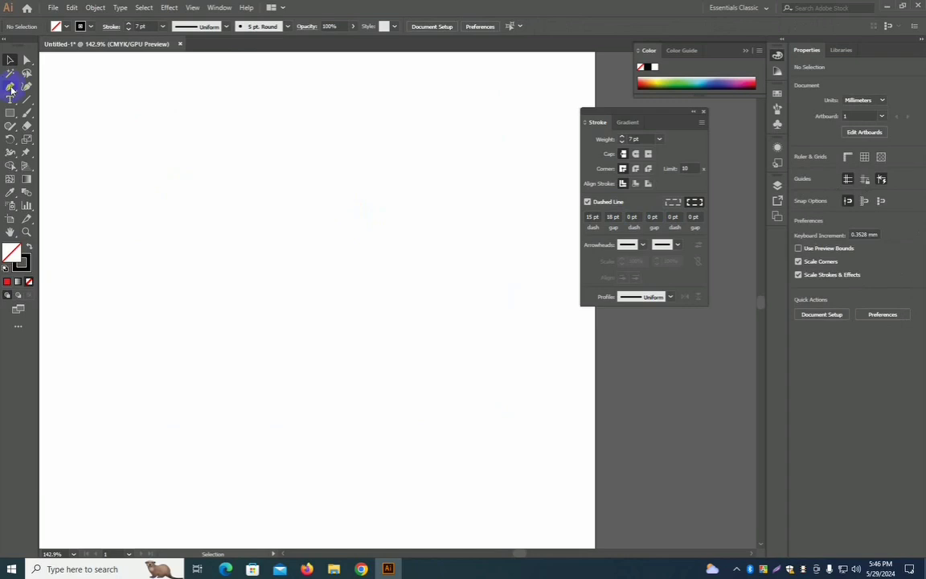
Draw a circle about 143 mm in diameter with the Ellipse tool, using the dashed stroke, and leave it selected
drag(10, 114, 63, 141)
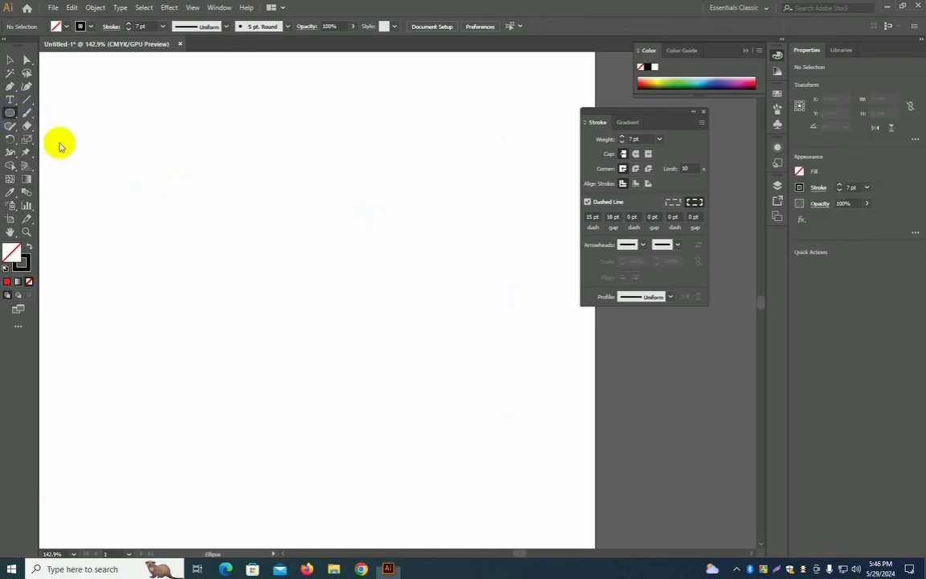
mouse_move(298, 256)
mouse_down()
mouse_move(514, 426)
mouse_move(499, 420)
mouse_up()
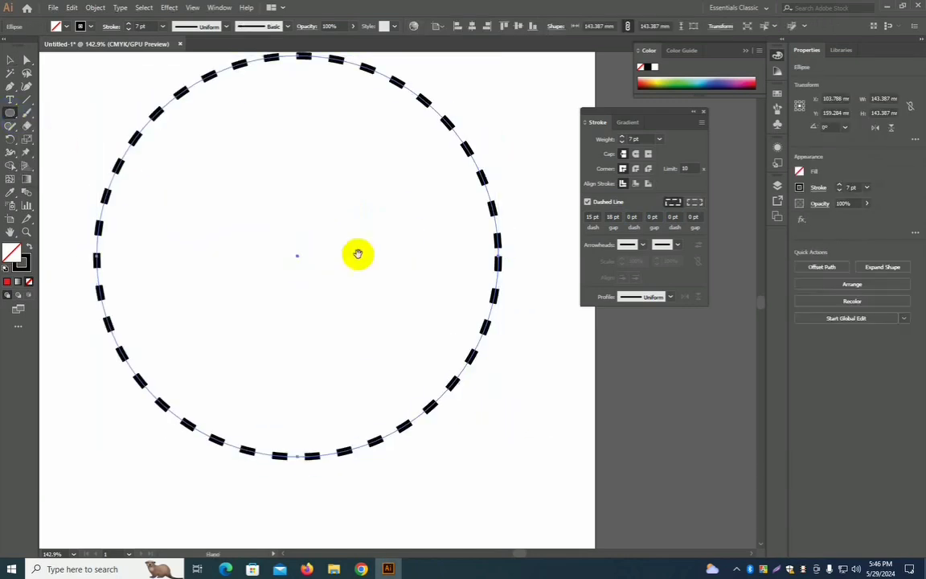
drag(347, 233, 356, 254)
click(10, 60)
click(10, 65)
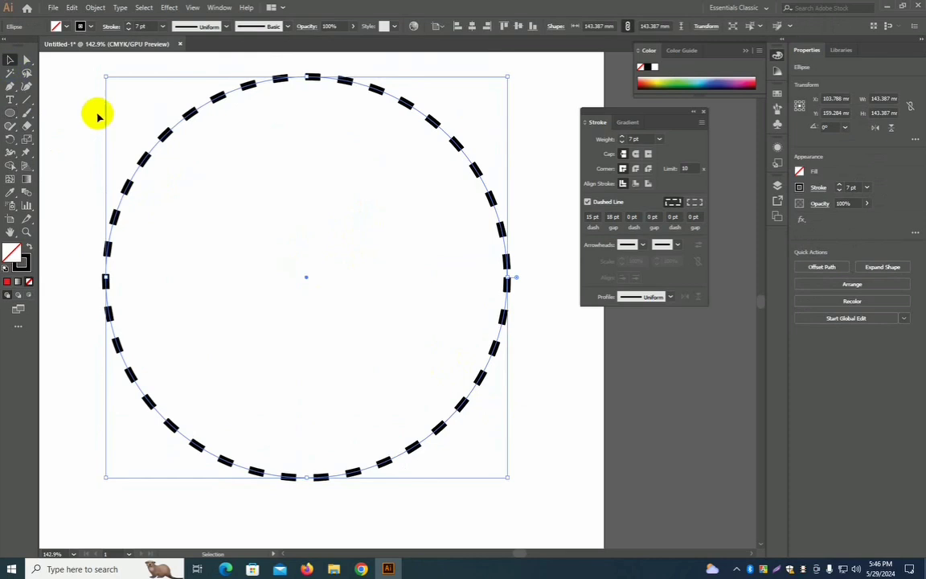
click(76, 109)
drag(130, 125, 301, 217)
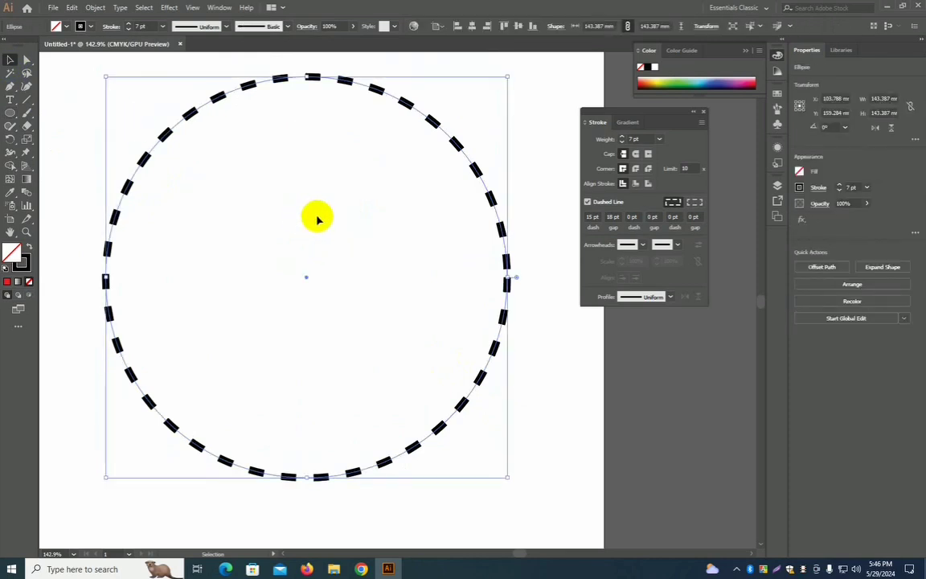